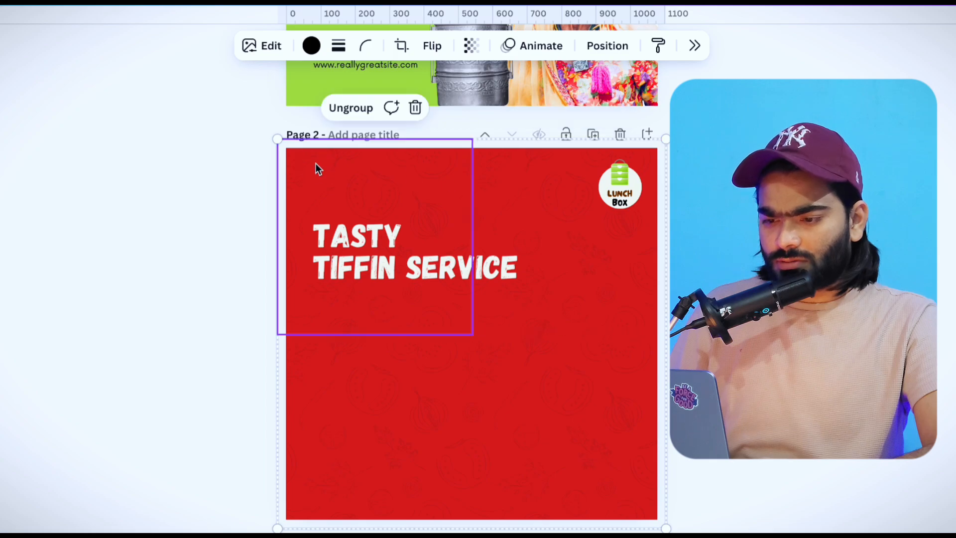
Step: Lock the full-page red patterned background group on page 2
click(606, 47)
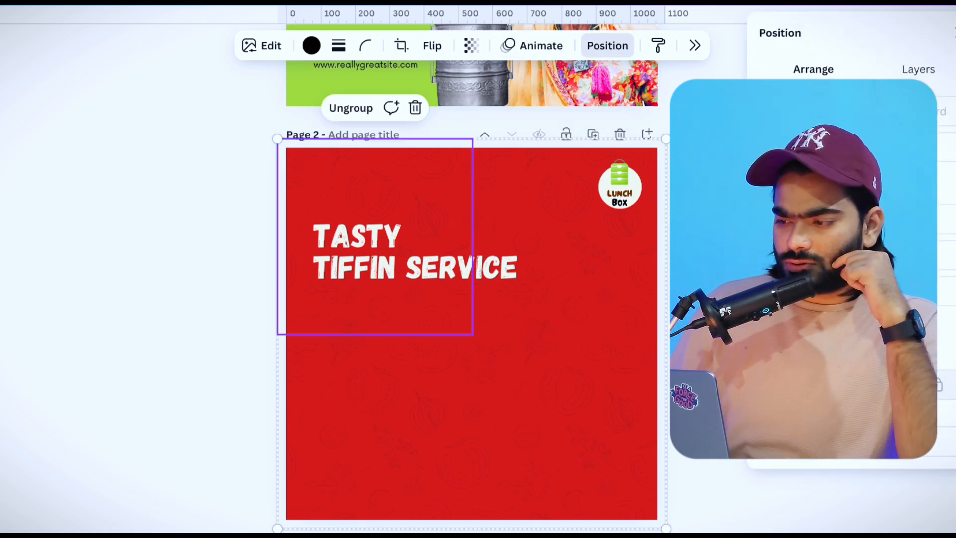
click(867, 355)
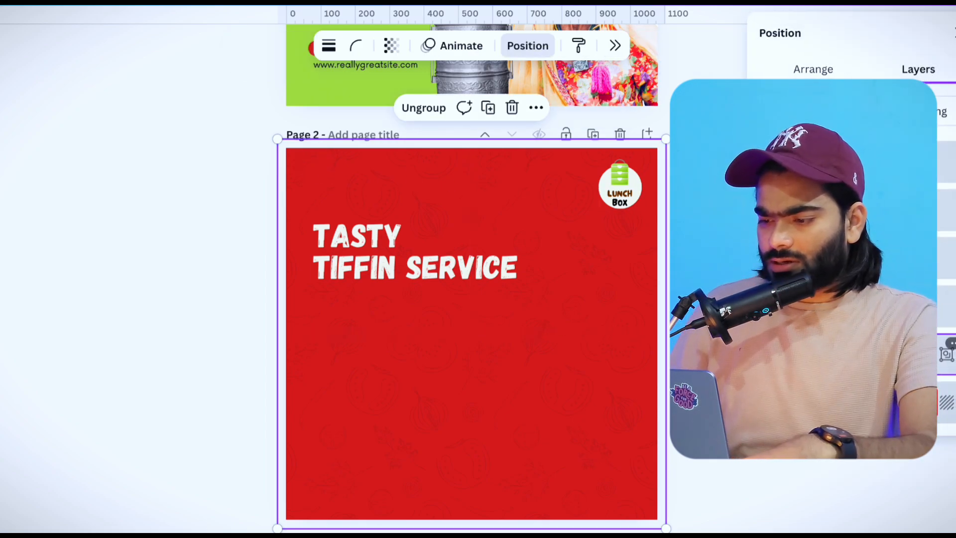
click(534, 108)
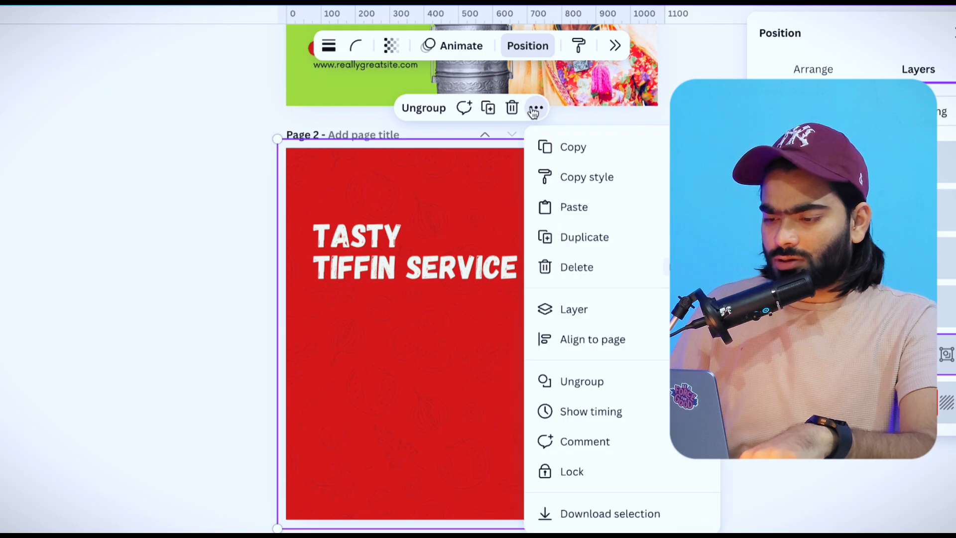
click(606, 473)
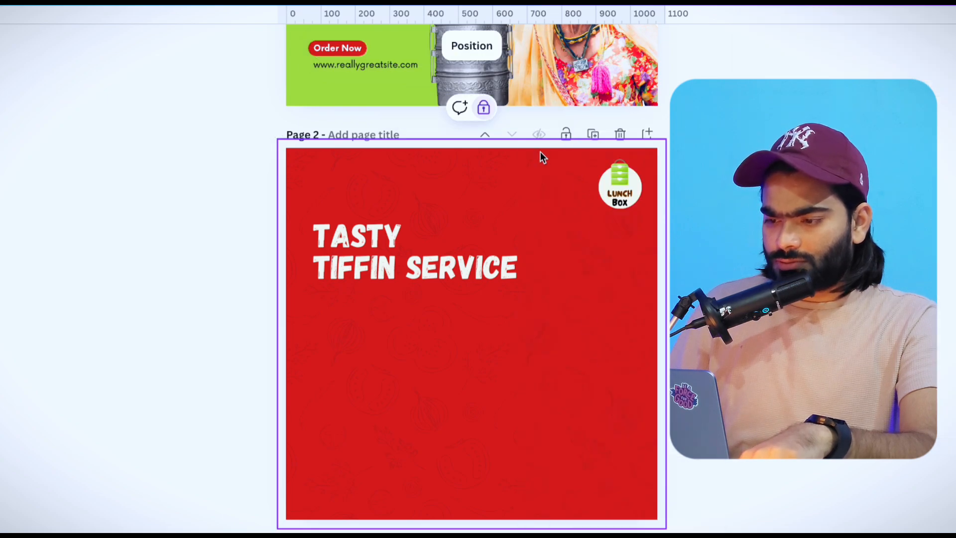
key(Escape)
Step: Nudge the page 2 headline TASTY TIFFIN SERVICE slightly down and place two duplicates below it
mouse_move(370, 262)
mouse_down()
mouse_move(391, 287)
mouse_move(367, 273)
mouse_up()
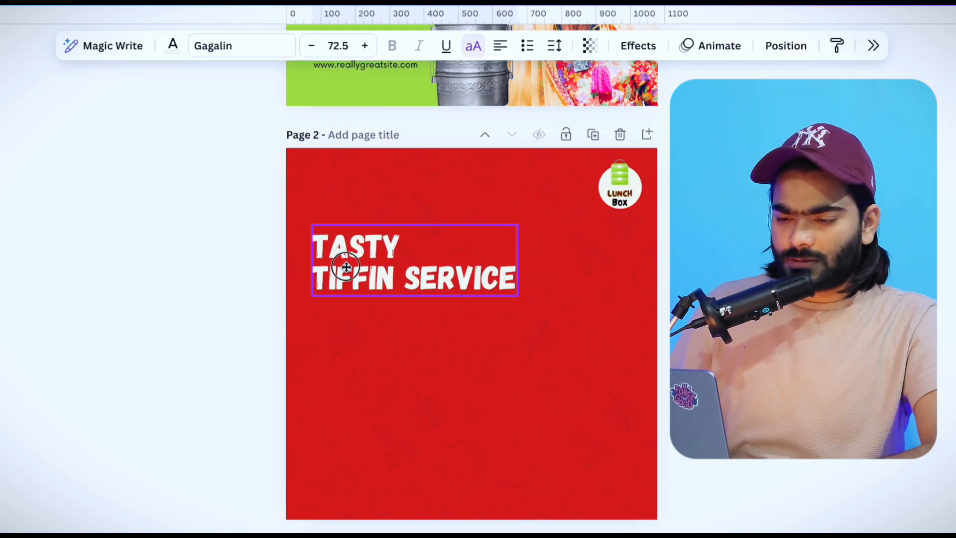
double_click(429, 269)
click(549, 275)
click(471, 277)
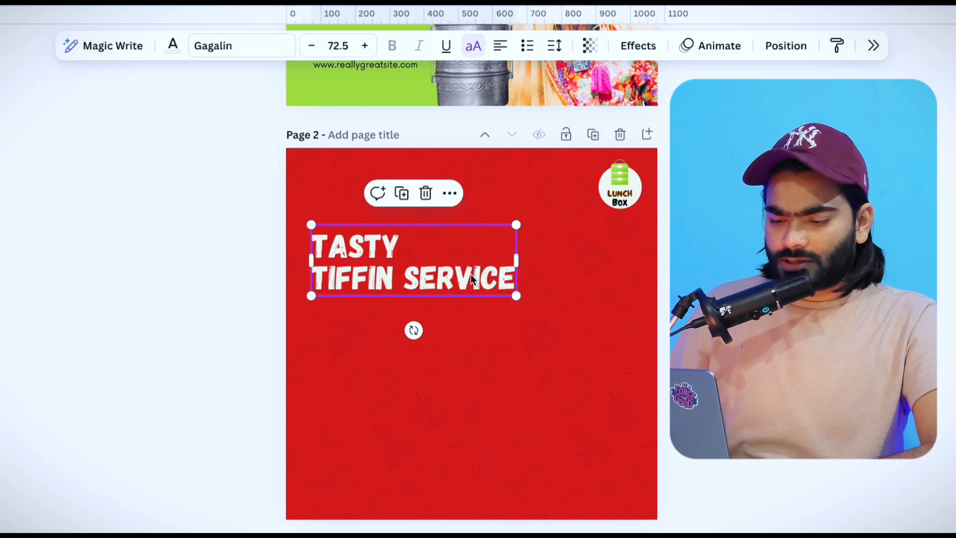
key(ctrl+d)
key(ctrl+d)
drag(468, 277, 483, 325)
Step: Reduce the original headline to the single word TASTY and narrow its text box to fit
double_click(496, 269)
drag(513, 272, 309, 273)
key(BackSpace)
key(BackSpace)
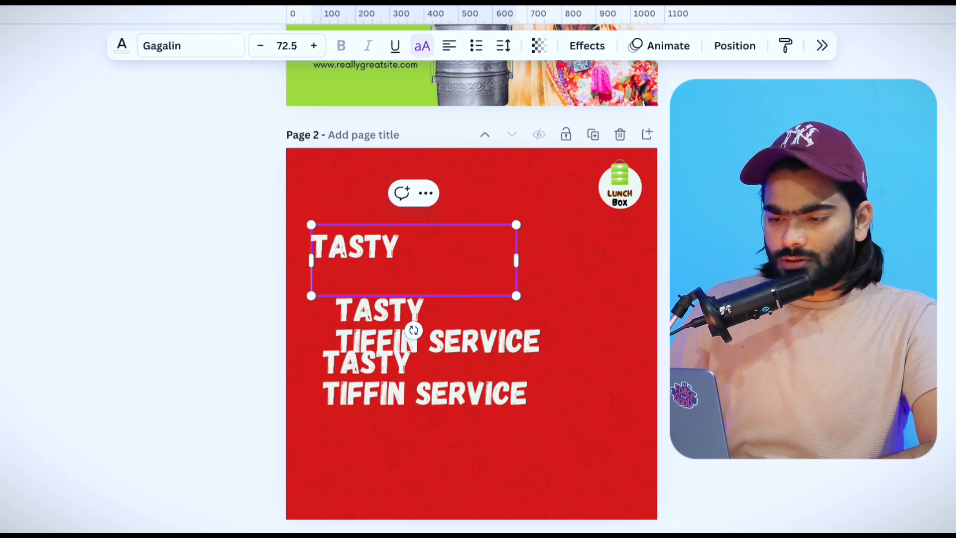
drag(516, 245, 407, 246)
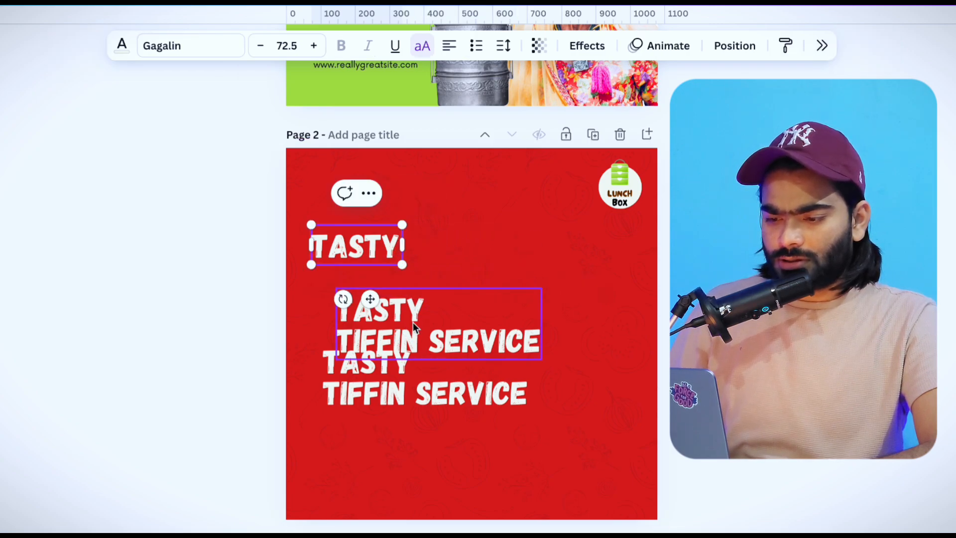
Step: Reduce the middle headline copy to the single word TIFFIN
double_click(413, 322)
drag(437, 316, 342, 314)
key(BackSpace)
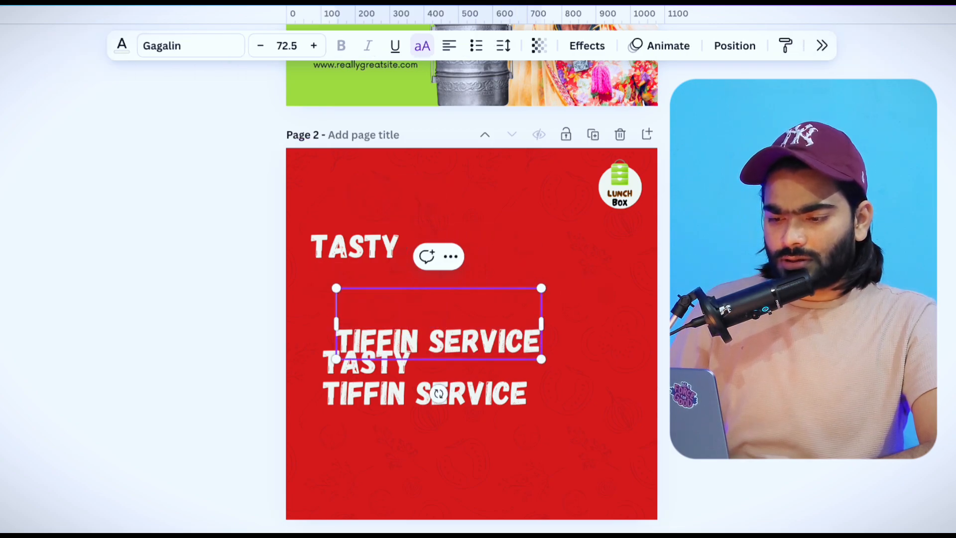
drag(461, 333, 576, 326)
key(BackSpace)
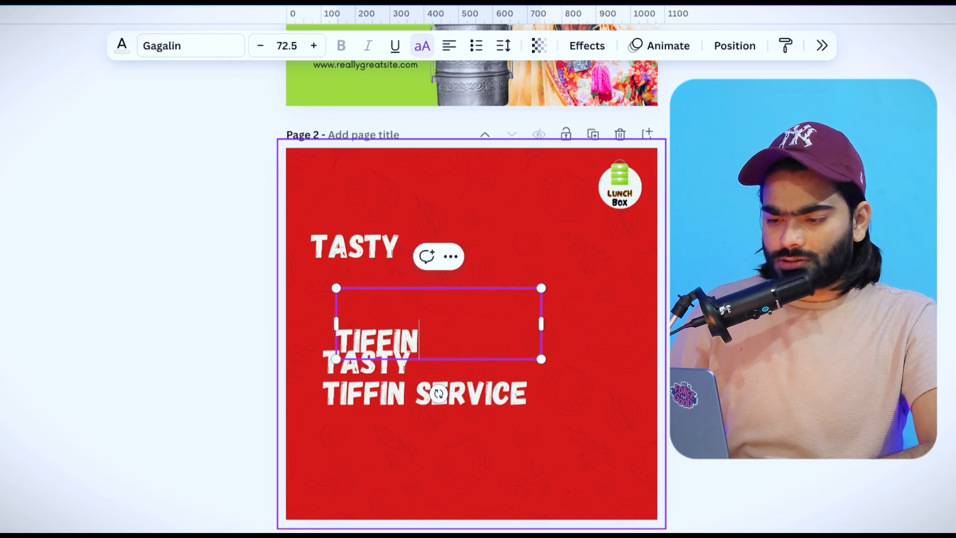
Step: Remove the word TASTY and its empty line from the lowest headline copy
double_click(455, 404)
drag(432, 365, 316, 356)
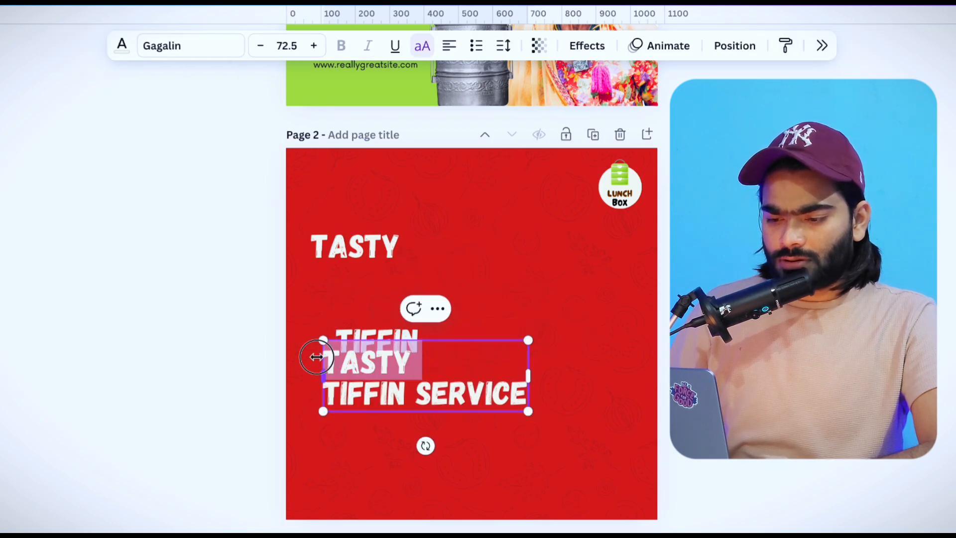
key(BackSpace)
mouse_move(421, 357)
mouse_down()
mouse_move(530, 361)
mouse_move(422, 365)
mouse_up()
key(BackSpace)
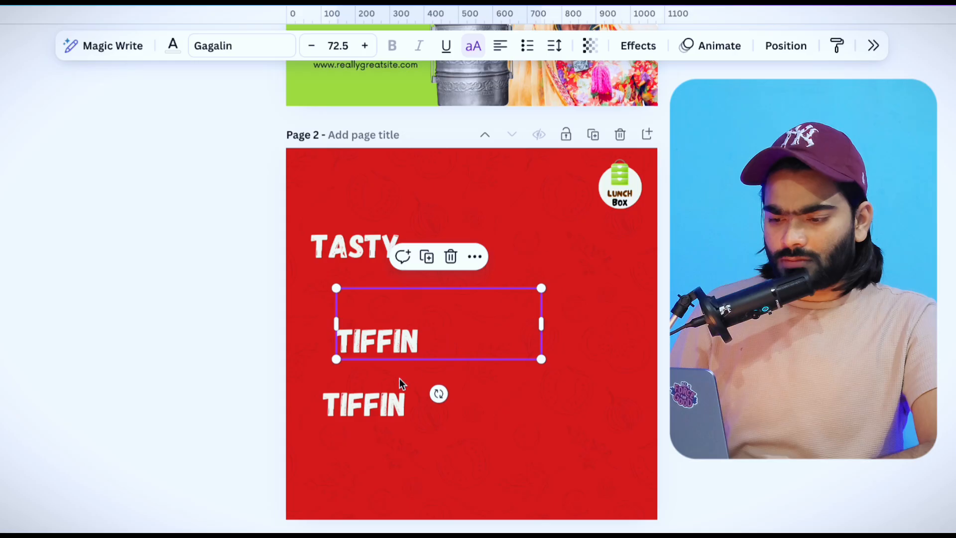
Step: Undo the last edits to the lowest headline copy, bringing back the word SERVICE
click(383, 397)
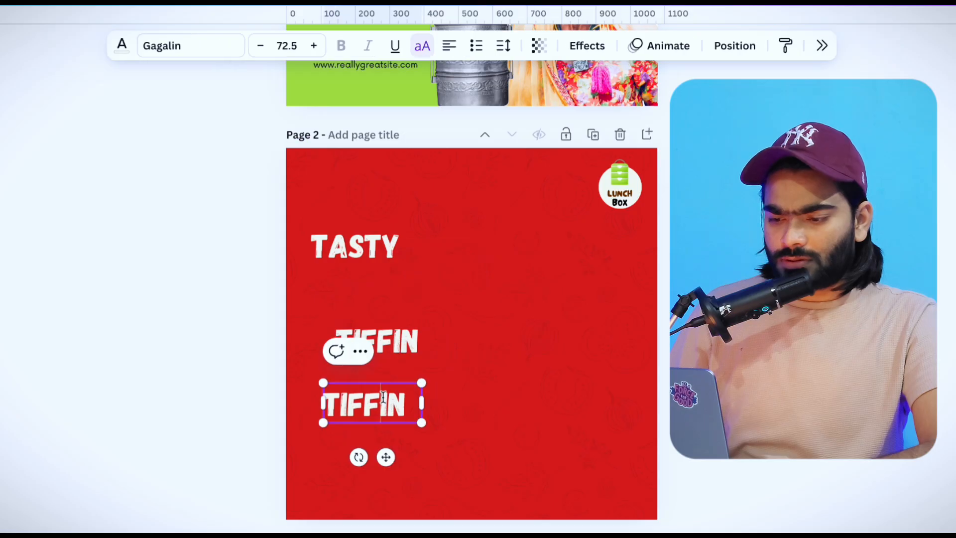
key(ctrl+z)
key(ctrl+z)
key(ctrl+z)
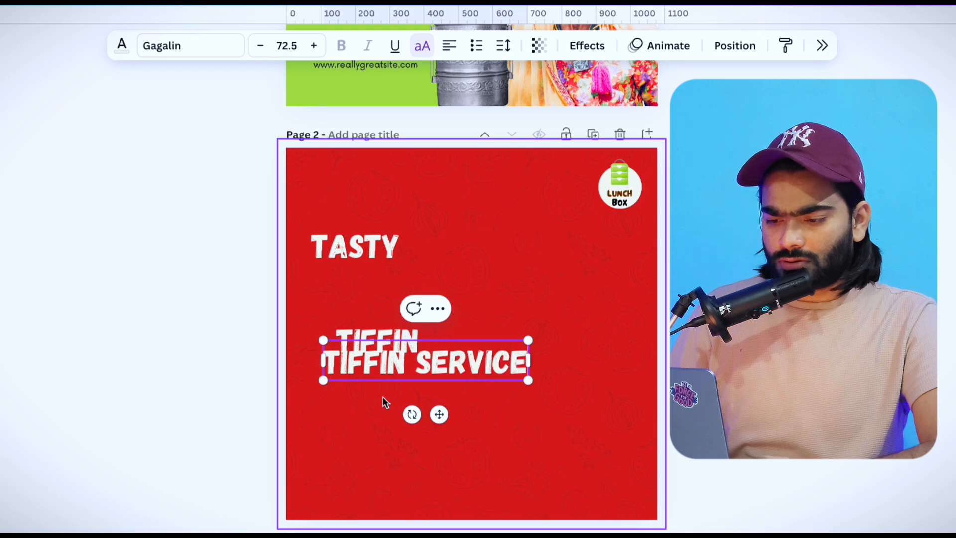
Step: Reduce the lowest headline copy to SERVICE and move it down clear of TIFFIN
drag(413, 358, 321, 360)
key(BackSpace)
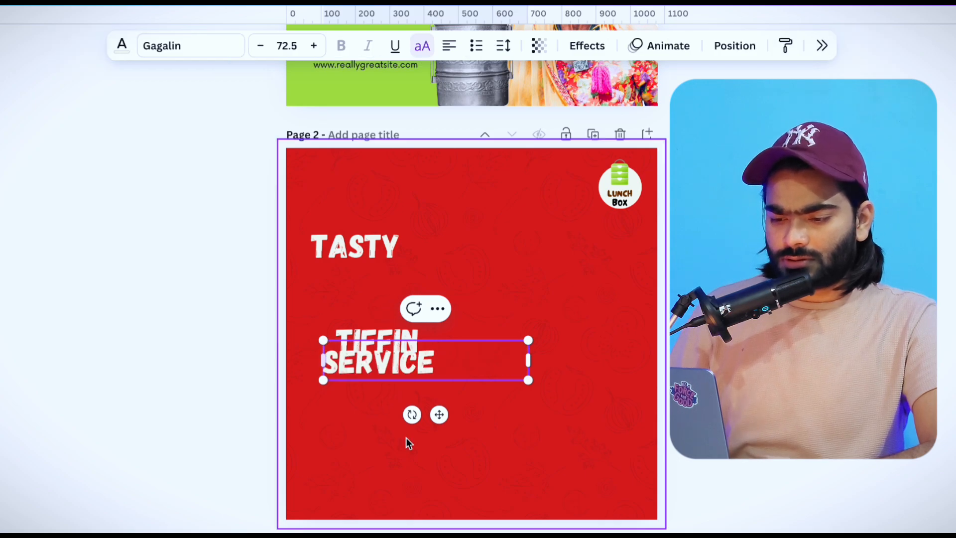
drag(433, 370, 431, 441)
Step: Center-align the text of TASTY, TIFFIN and SERVICE together
shift+click(417, 338)
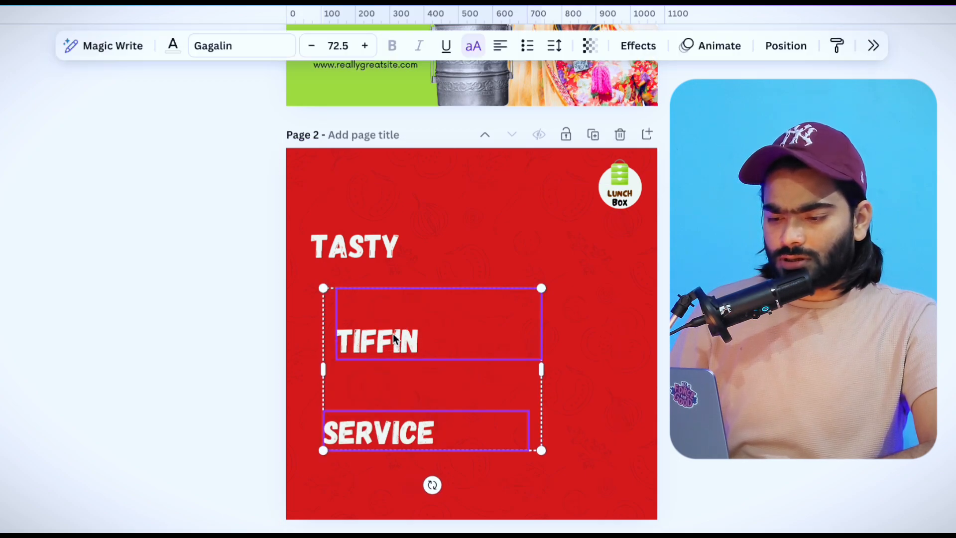
shift+click(354, 247)
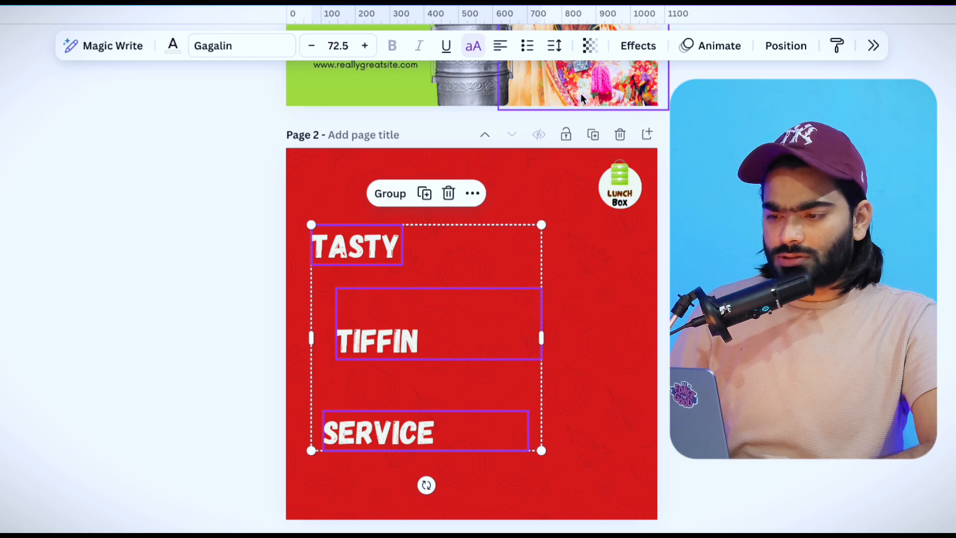
click(500, 45)
click(484, 88)
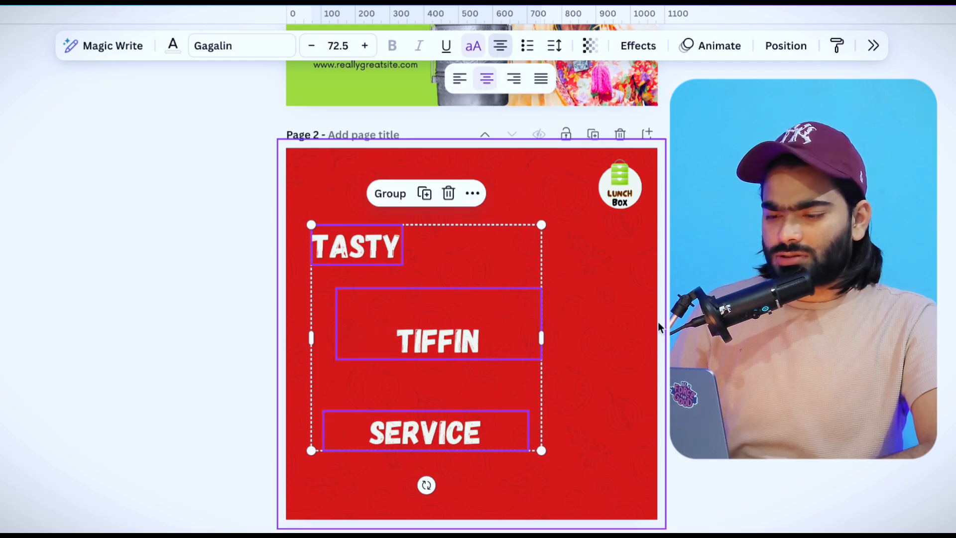
click(595, 325)
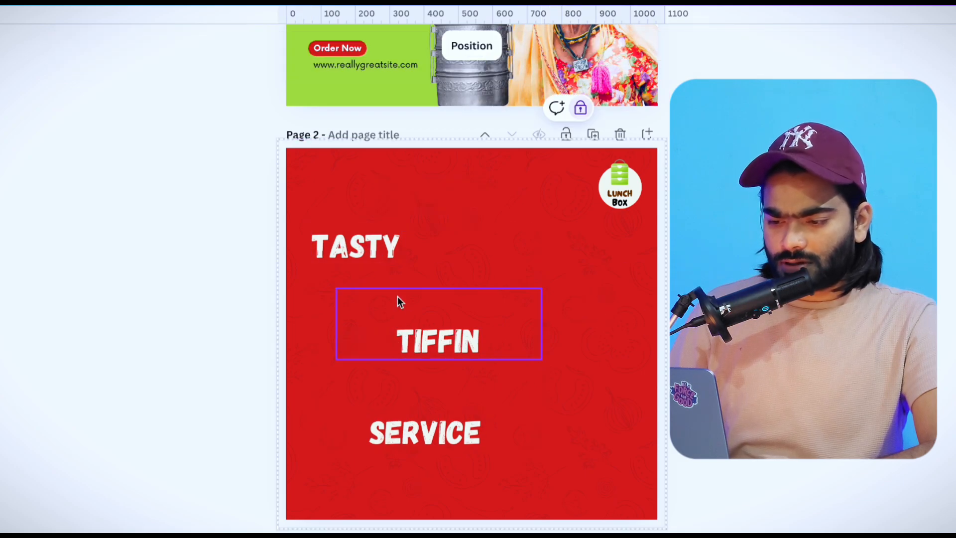
Step: Delete the empty line above the word TIFFIN in its text box
click(417, 331)
click(399, 331)
key(BackSpace)
Step: Set the font of TASTY to Cubao Wide, widen its text box and move it slightly up
click(356, 246)
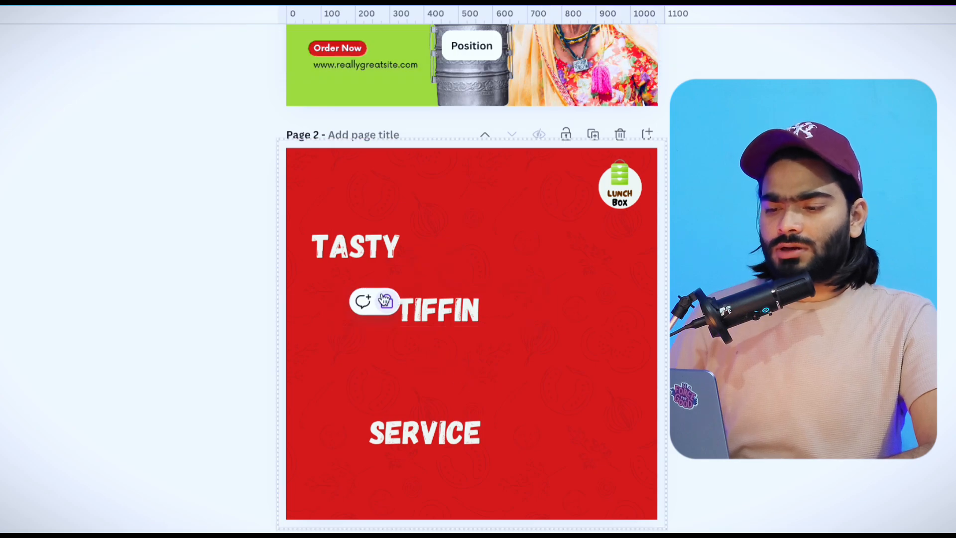
click(220, 46)
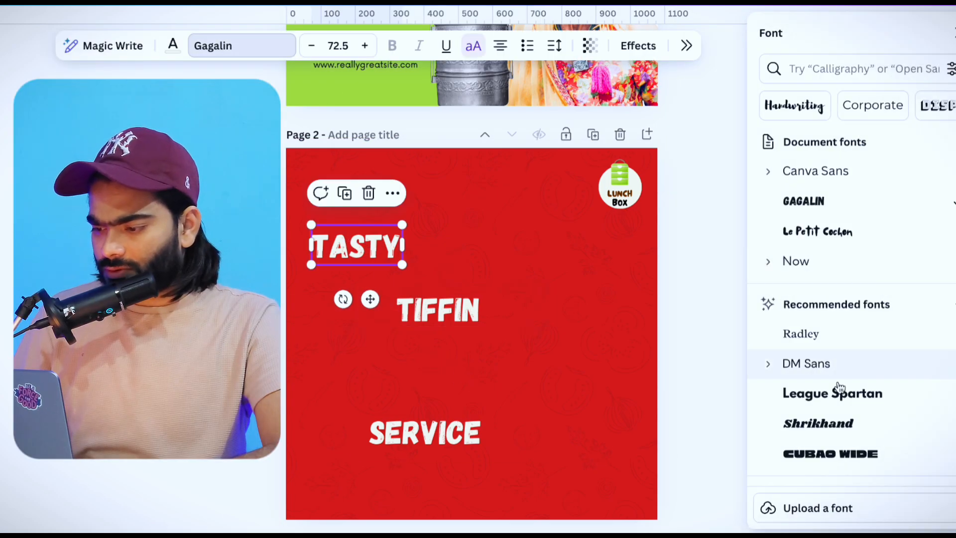
scroll(837, 393, down, 2)
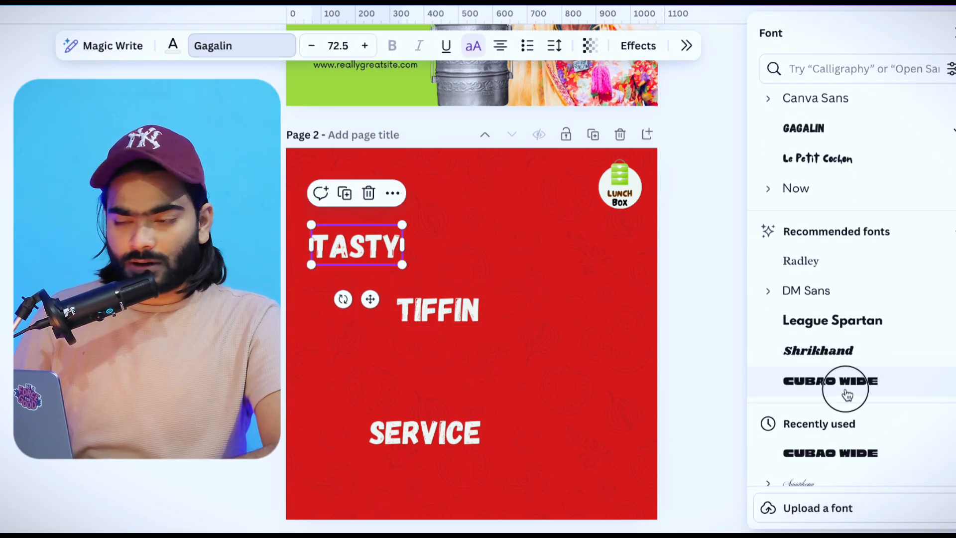
click(831, 381)
drag(403, 261, 441, 260)
drag(422, 254, 446, 239)
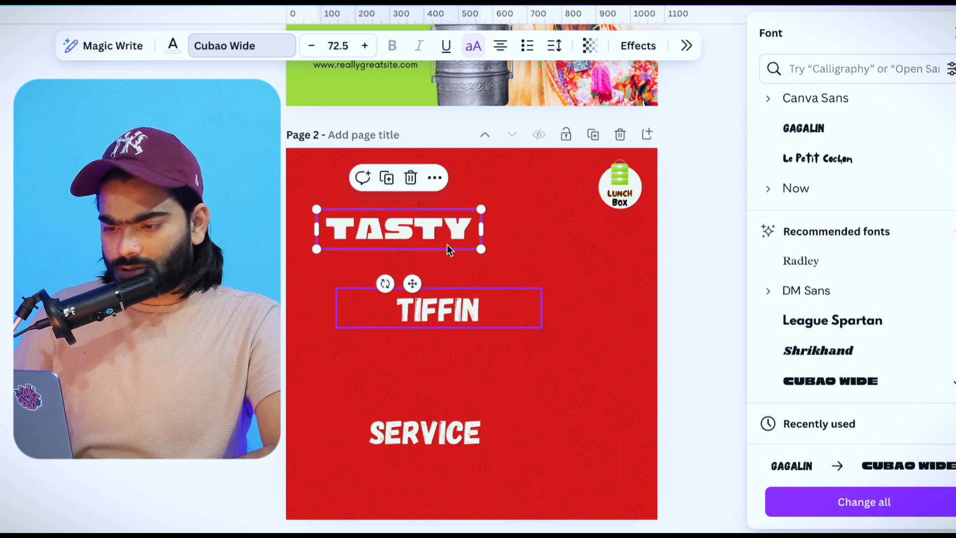
Step: Copy the text style of TASTY onto TIFFIN and SERVICE, and move SERVICE up close below TIFFIN
click(702, 44)
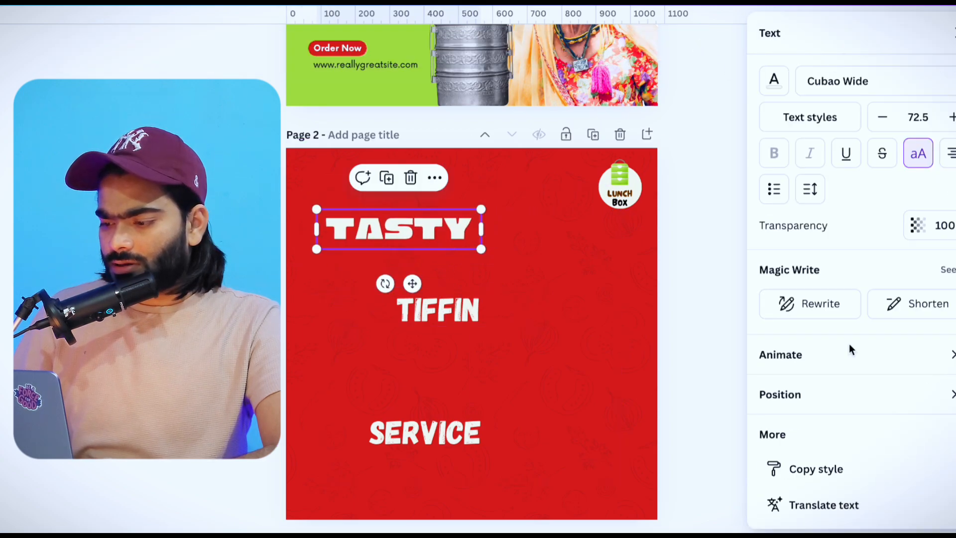
click(812, 471)
click(441, 295)
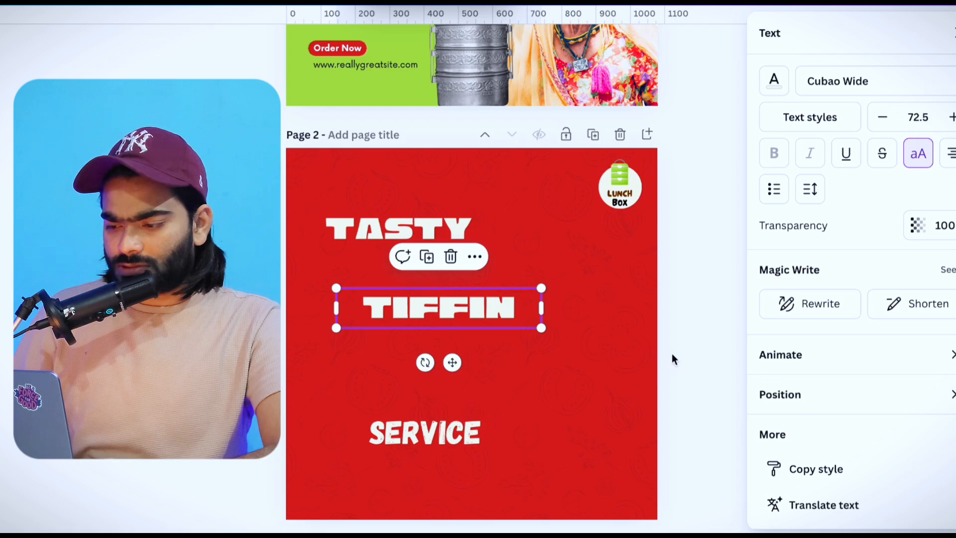
click(807, 468)
click(463, 442)
drag(463, 442, 453, 351)
Step: Enlarge TASTY into the dominant headline word and position it above TIFFIN
click(427, 238)
drag(428, 235, 419, 246)
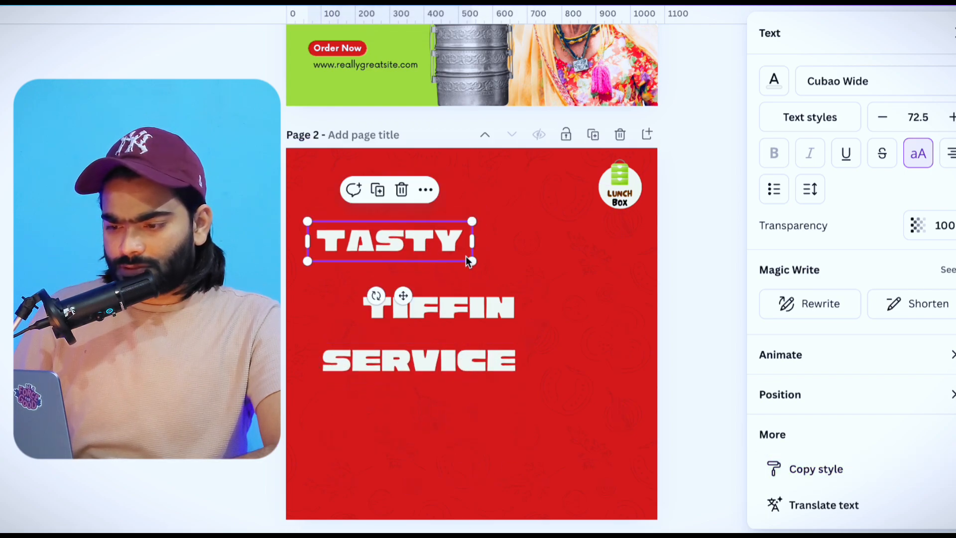
drag(475, 261, 561, 258)
drag(483, 231, 546, 228)
drag(623, 281, 587, 247)
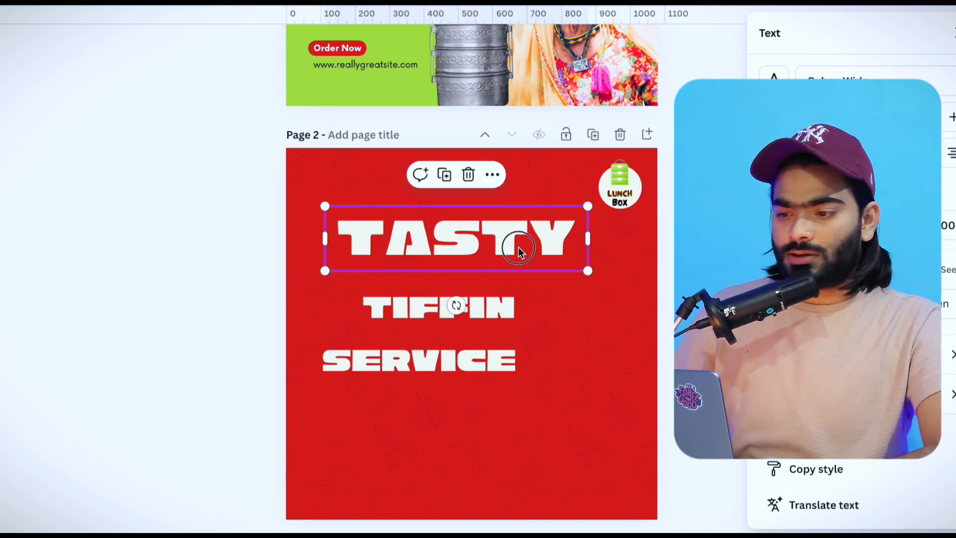
drag(517, 249, 488, 250)
Step: Enlarge TIFFIN and SERVICE and stack them tightly beneath TASTY
drag(463, 306, 406, 283)
drag(488, 299, 573, 314)
drag(453, 284, 452, 276)
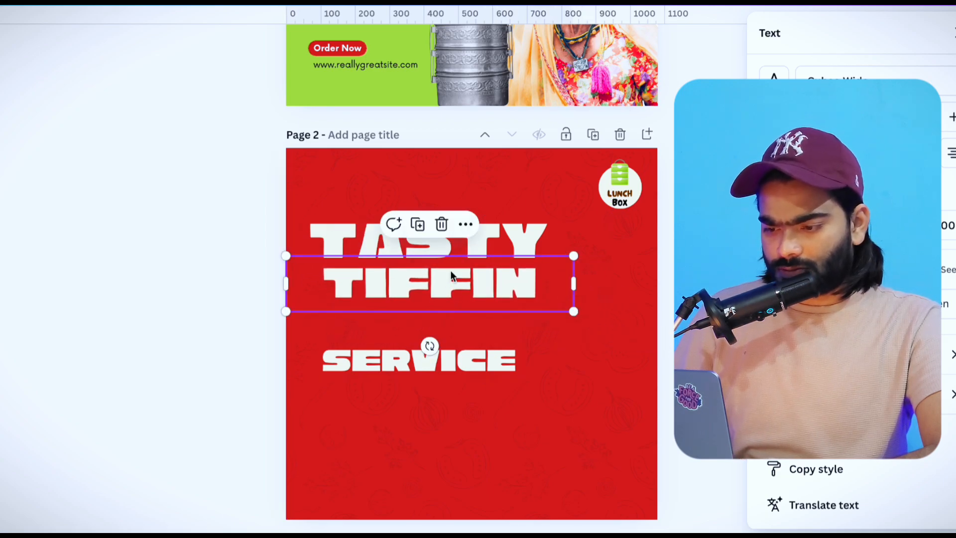
drag(438, 361, 438, 320)
drag(523, 345, 549, 343)
click(629, 362)
Step: Move the three headline words and the Lunch Box logo slightly up together
drag(627, 358, 424, 200)
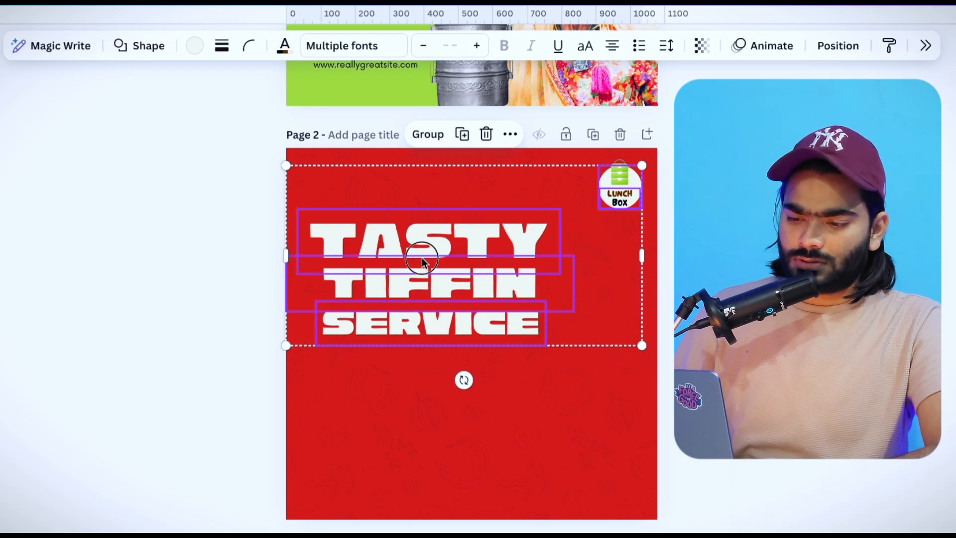
drag(425, 259, 421, 252)
click(718, 278)
Step: Enlarge the three headline words together across most of the page width, with SERVICE at about size 102
drag(572, 378, 442, 216)
drag(574, 338, 621, 337)
drag(561, 316, 533, 316)
click(562, 284)
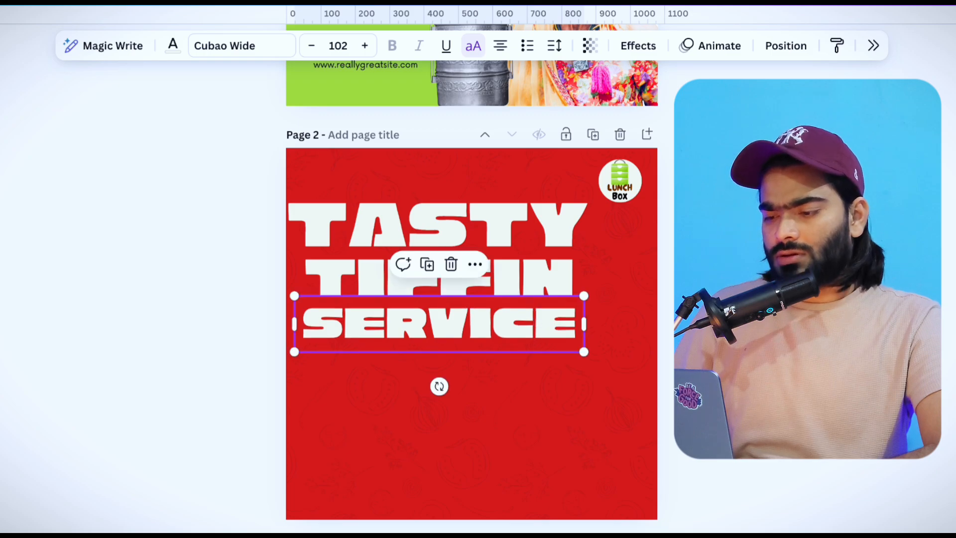
key(Escape)
Step: Copy the "Grandma's recipe" label from page 1 to page 2 and enlarge it to a text size of about 53
scroll(384, 326, up, 7)
click(373, 295)
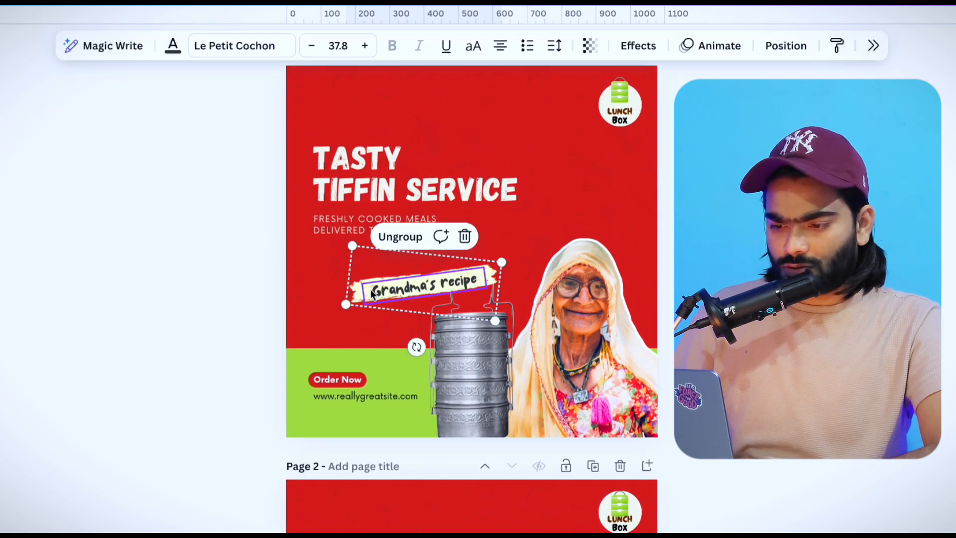
key(ctrl+c)
scroll(372, 294, down, 7)
click(418, 401)
key(ctrl+v)
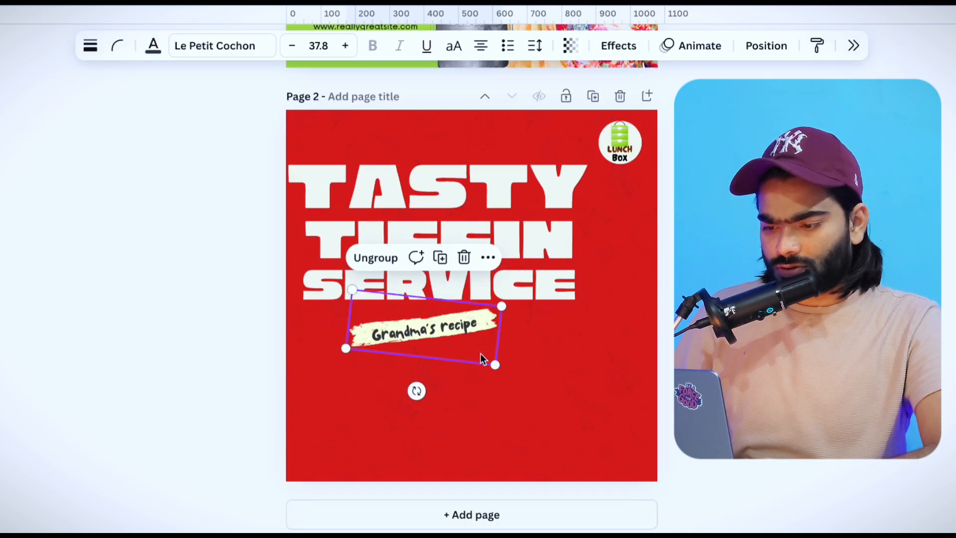
drag(486, 359, 541, 393)
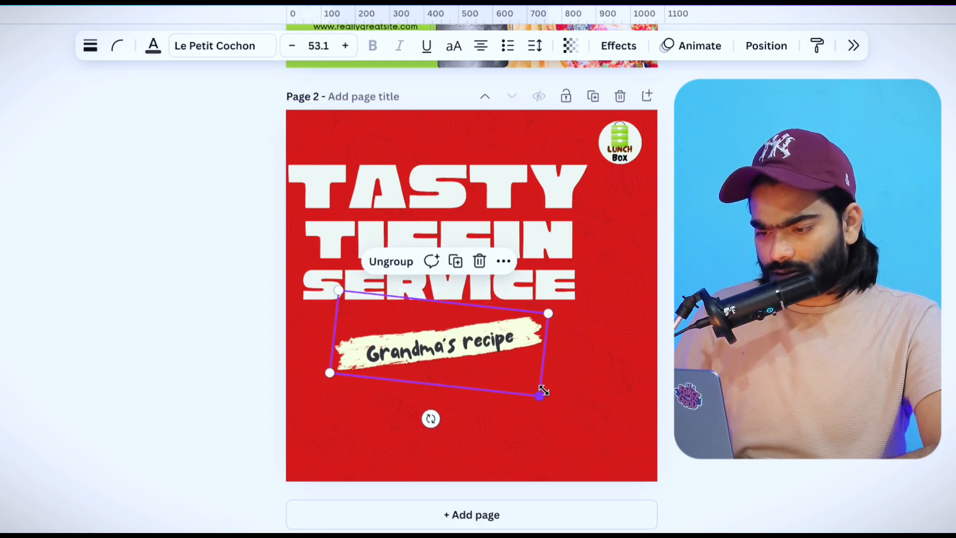
Step: Copy the steel tiffin carrier image from page 1 onto page 2
scroll(658, 367, up, 2)
click(657, 367)
scroll(657, 371, up, 3)
click(452, 219)
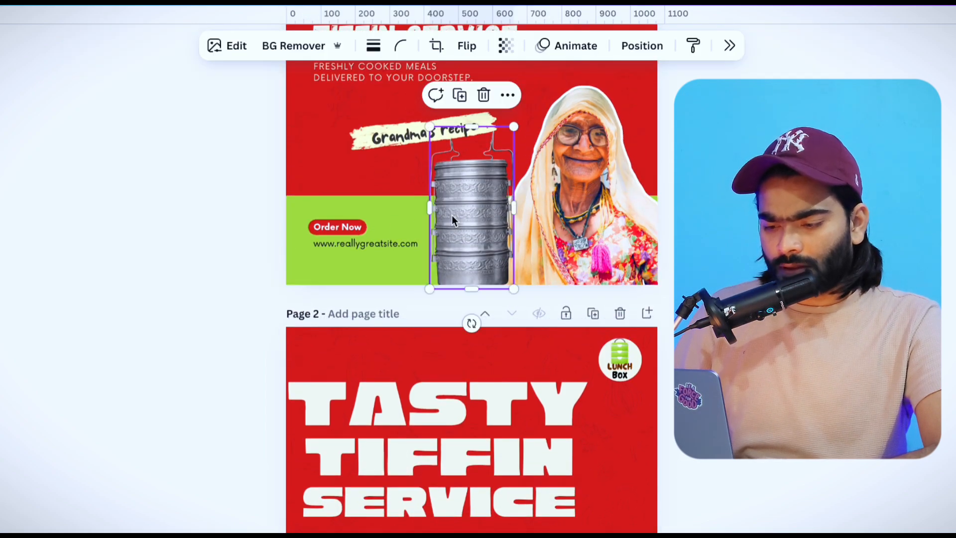
scroll(538, 384, down, 4)
key(ctrl+c)
key(ctrl+v)
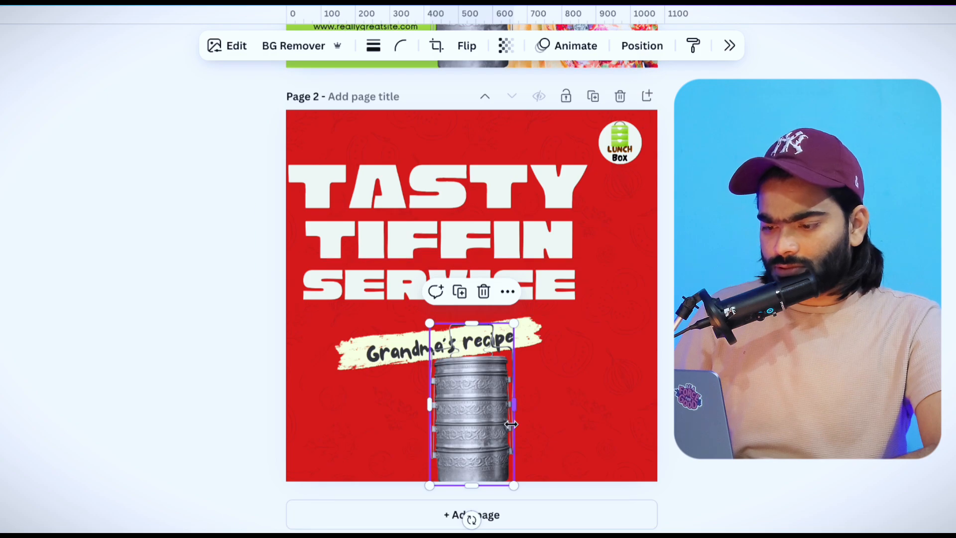
Step: Move the steel tiffin carrier to the right and place its layer behind the "Grandma's recipe" label
drag(497, 432, 547, 431)
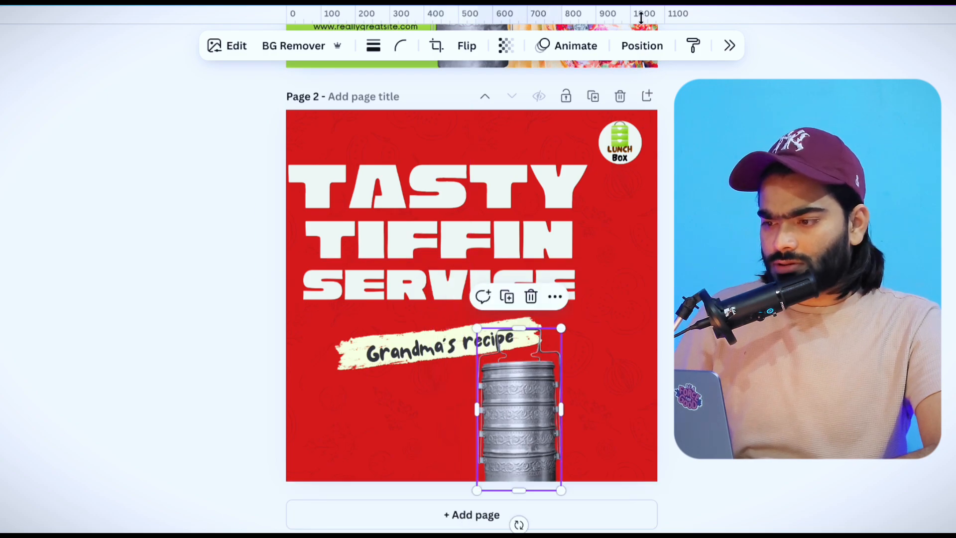
click(643, 46)
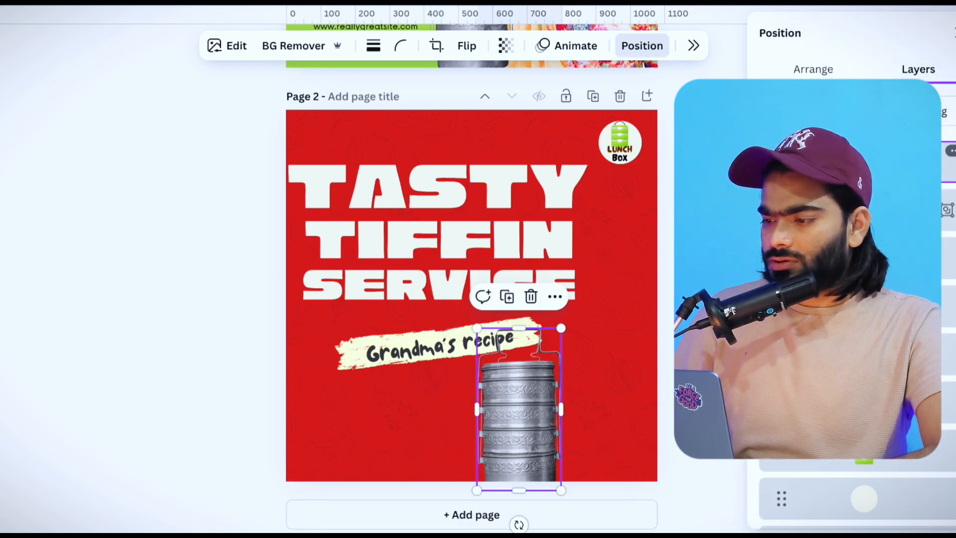
click(864, 210)
drag(864, 162, 865, 230)
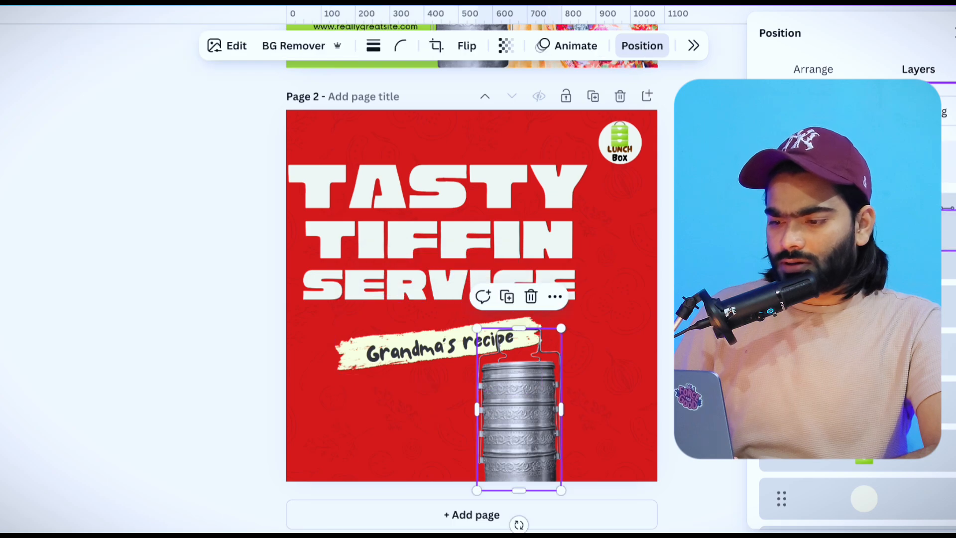
click(263, 344)
Step: Copy the green band from the base of the page 1 design onto page 2
scroll(264, 346, up, 5)
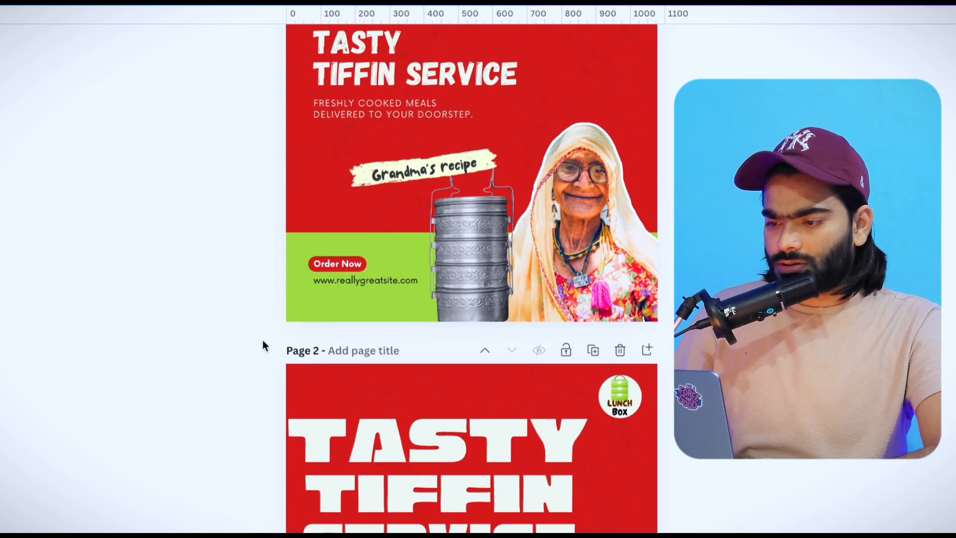
click(304, 256)
scroll(305, 262, up, 2)
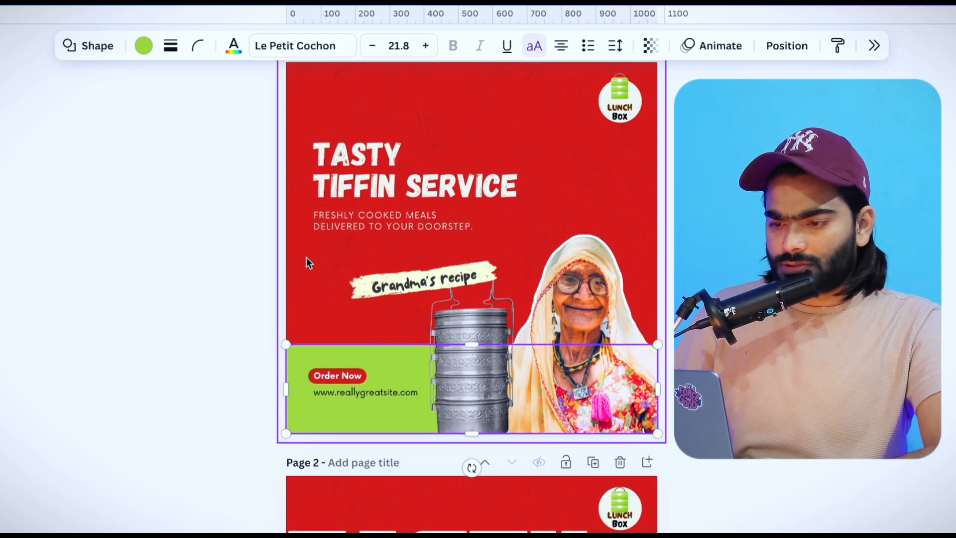
scroll(305, 262, down, 2)
scroll(306, 259, down, 5)
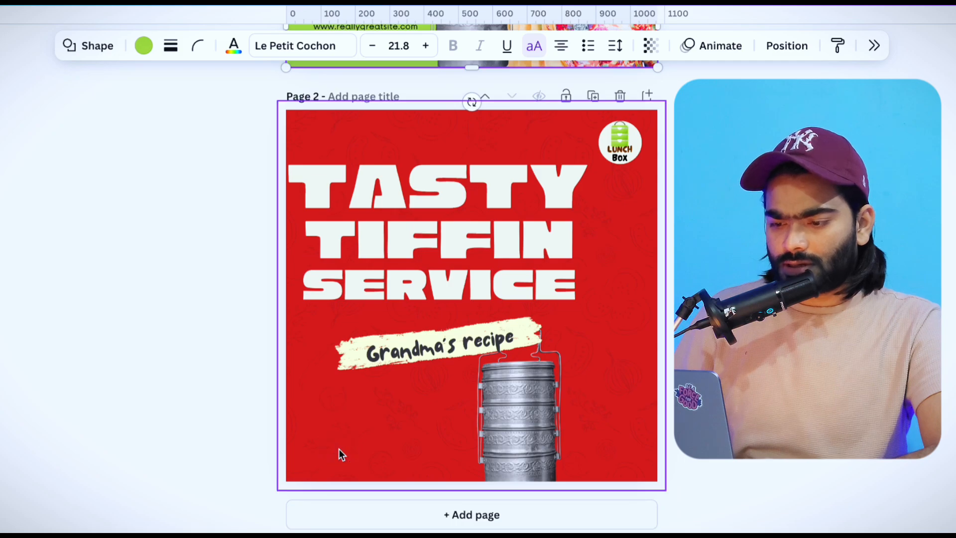
key(ctrl+v)
Step: Reorder the green band's layer so it sits behind the tiffin, headline and logo, just above the locked pattern layer
click(787, 45)
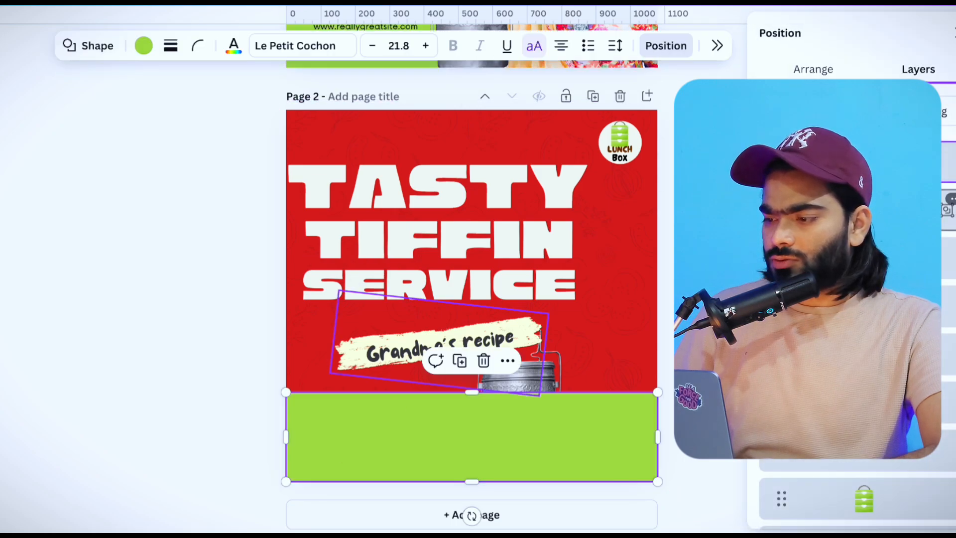
drag(864, 155, 902, 456)
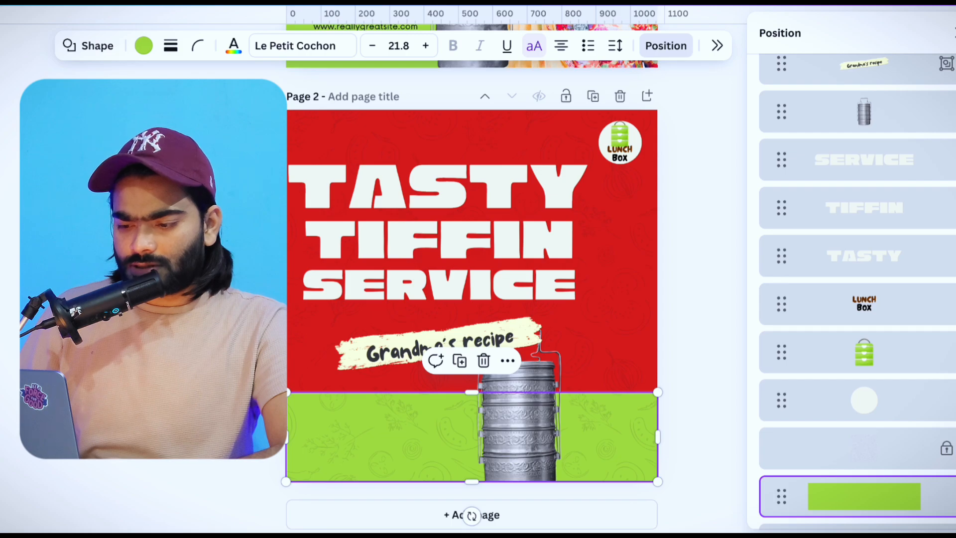
drag(901, 495, 898, 430)
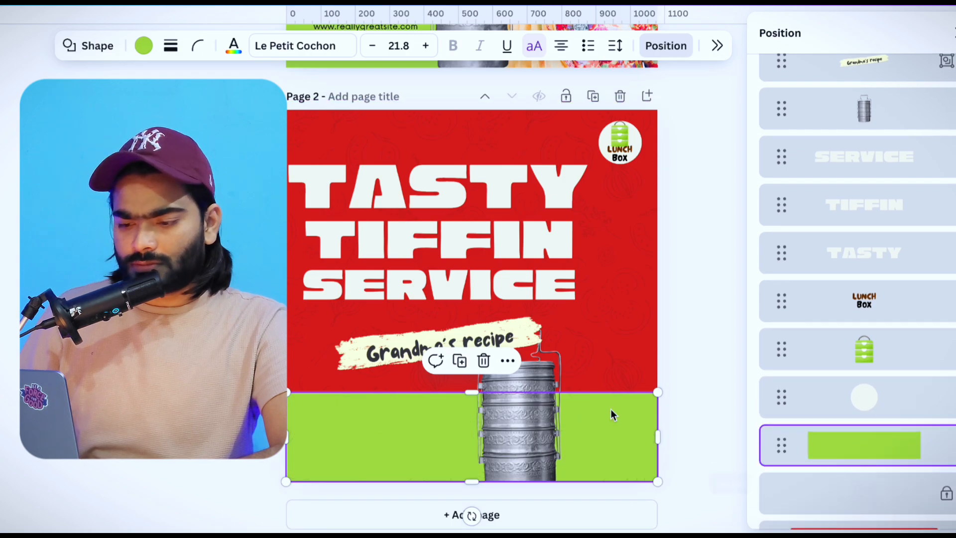
click(229, 348)
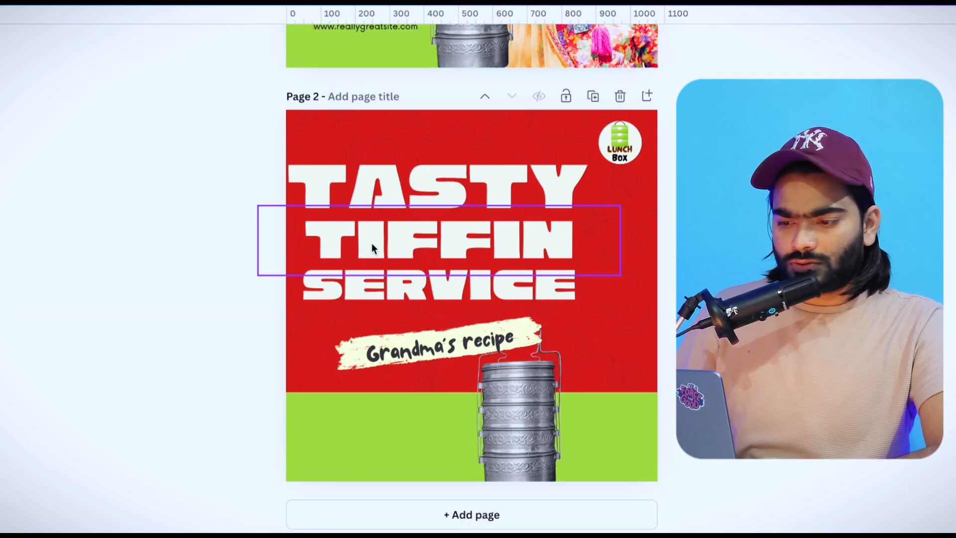
Step: Narrow the TIFFIN text box so its sides sit closer to the word
click(373, 245)
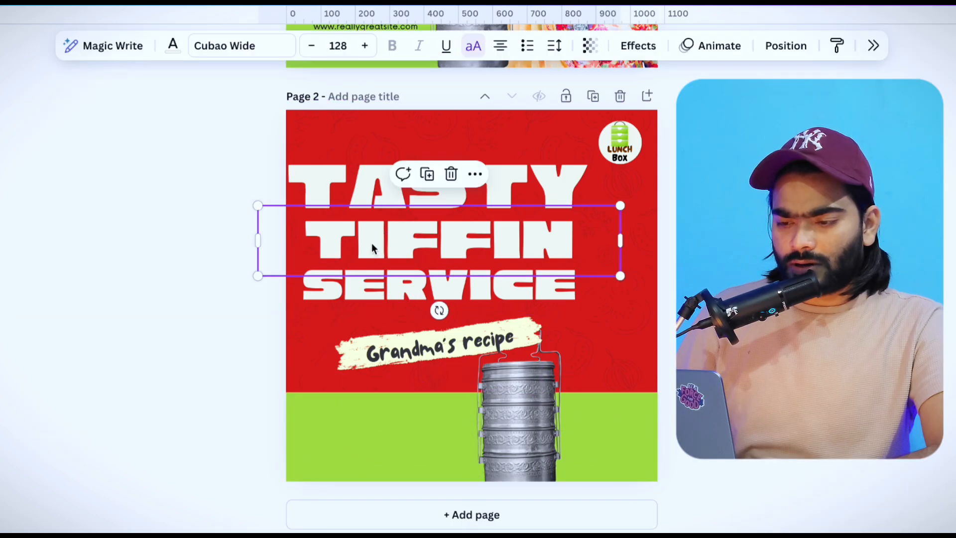
drag(255, 239, 292, 236)
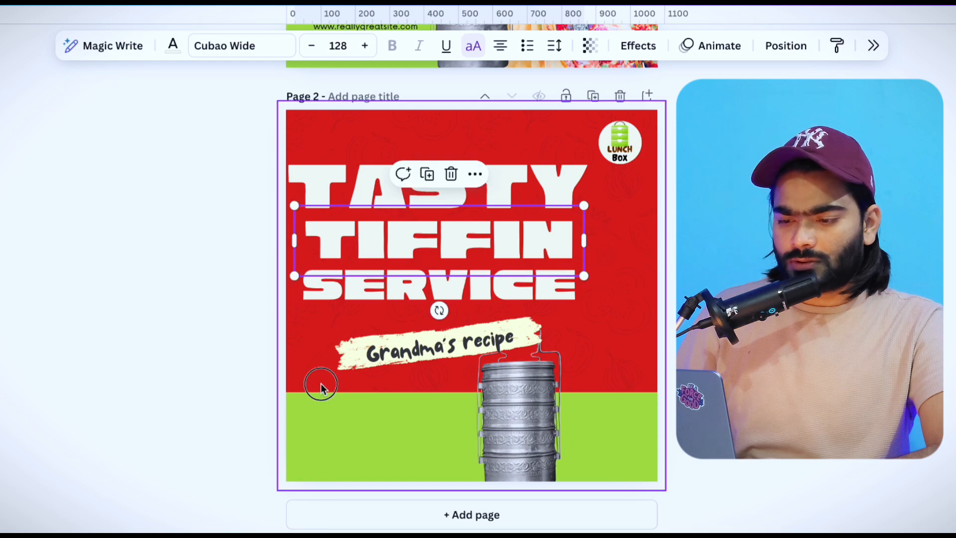
click(306, 373)
Step: Add an "ORDER NOW" text on the green band beside the tiffin carrier
key(t)
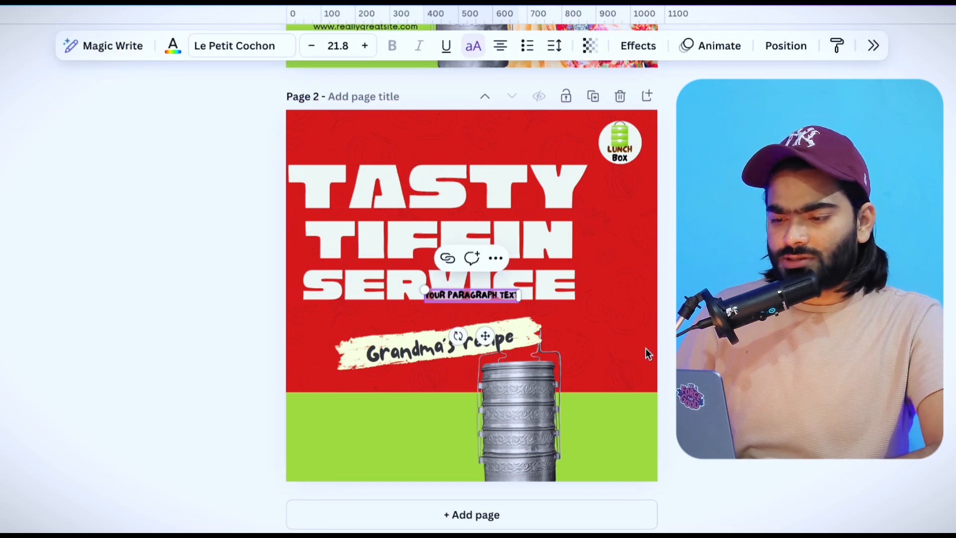
drag(488, 336, 382, 484)
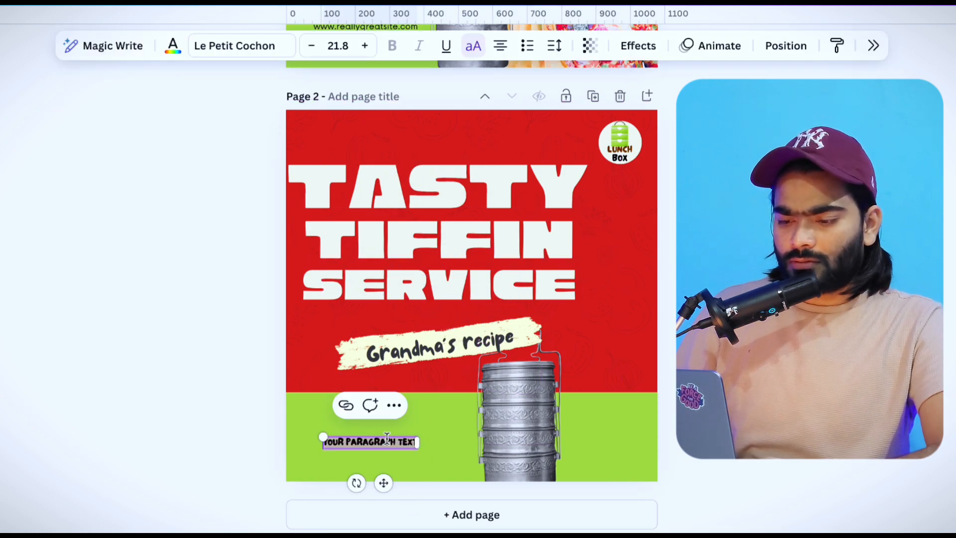
key(BackSpace)
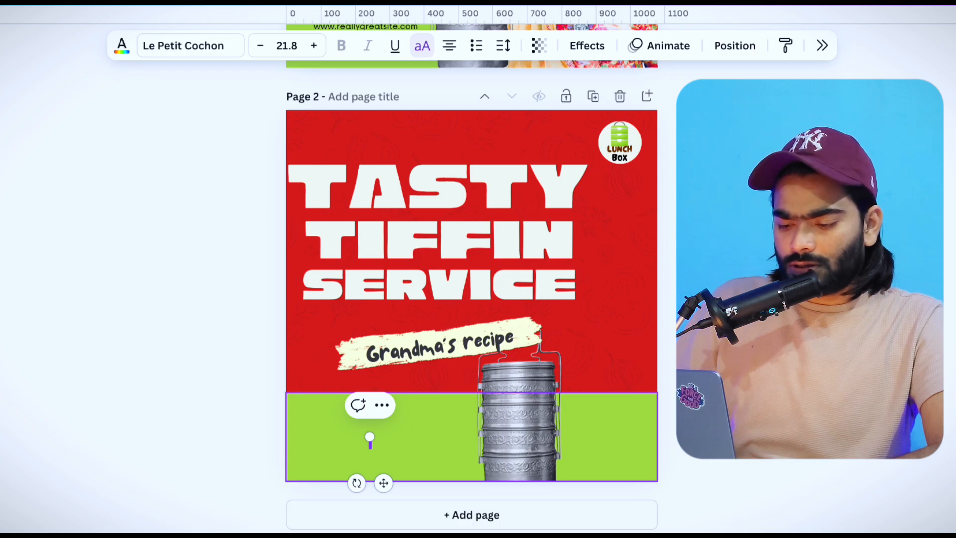
text(ORDER NOW)
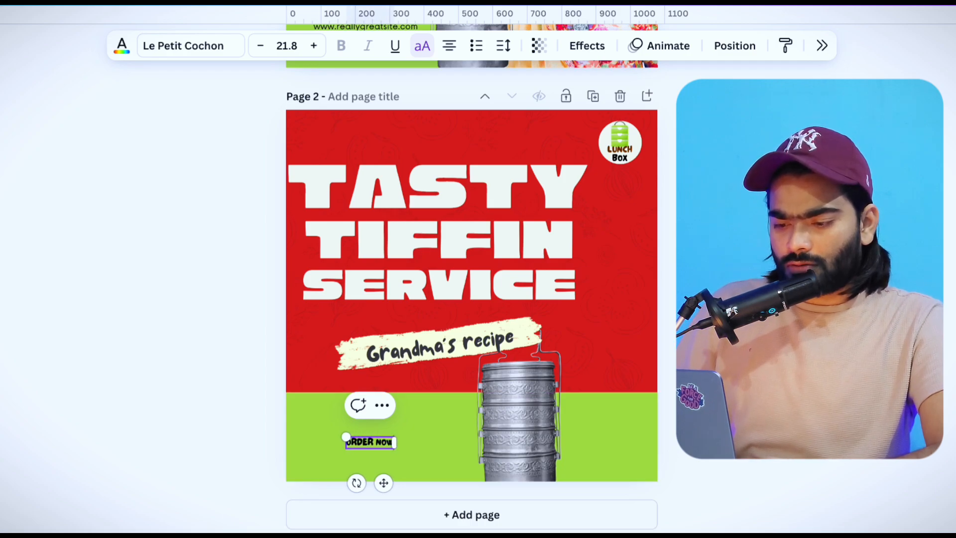
Step: Change the ORDER NOW text to a bold sans-serif font and enlarge it to about 264 by 48
click(223, 55)
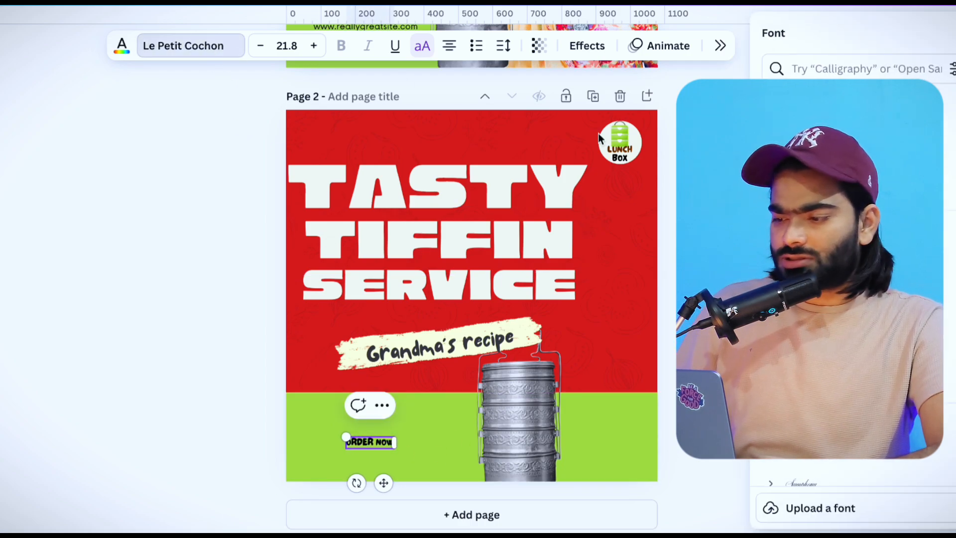
click(816, 292)
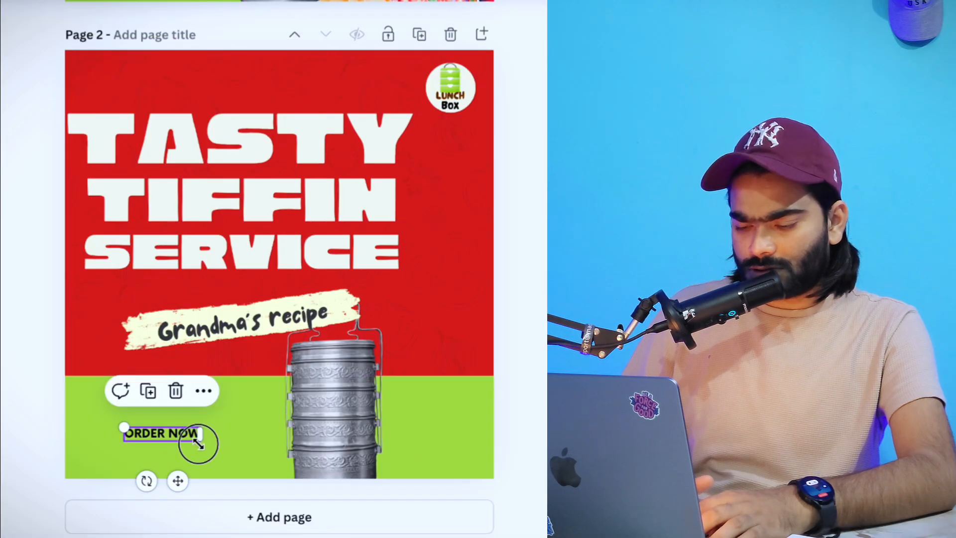
mouse_move(403, 448)
mouse_down()
mouse_move(435, 450)
mouse_move(415, 448)
mouse_up()
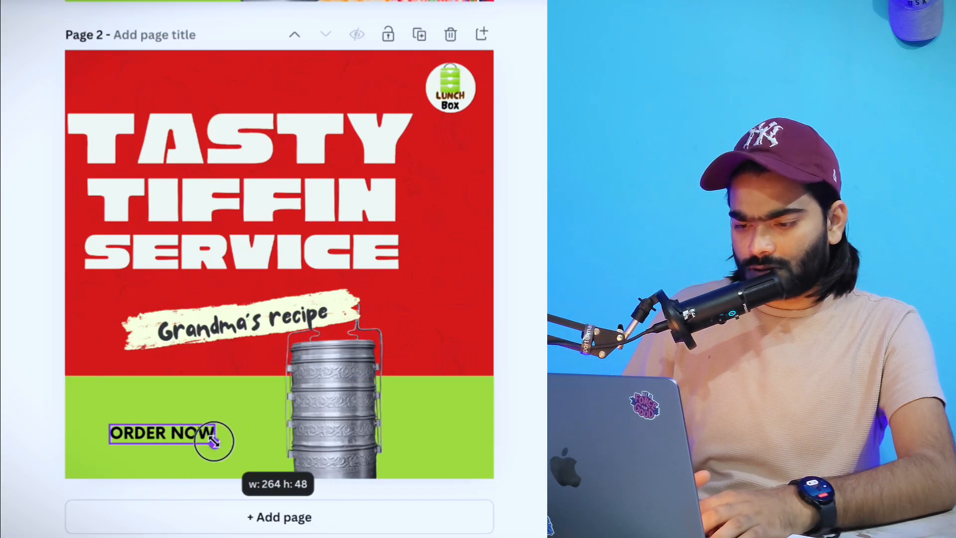
Step: Add a rectangle around ORDER NOW, extending past the page's left edge and trimmed to a strip slightly taller than the text
click(88, 404)
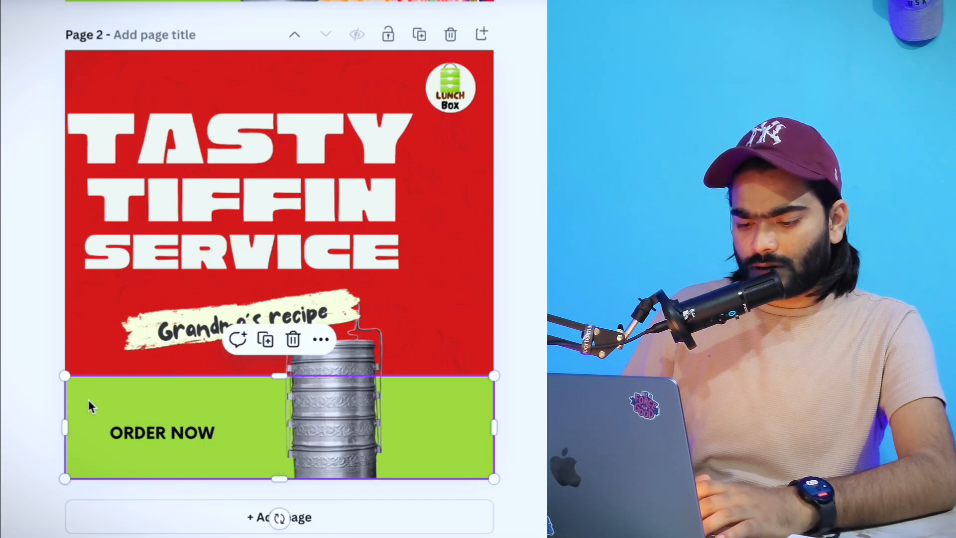
click(117, 285)
key(r)
drag(244, 280, 56, 459)
drag(149, 451, 220, 445)
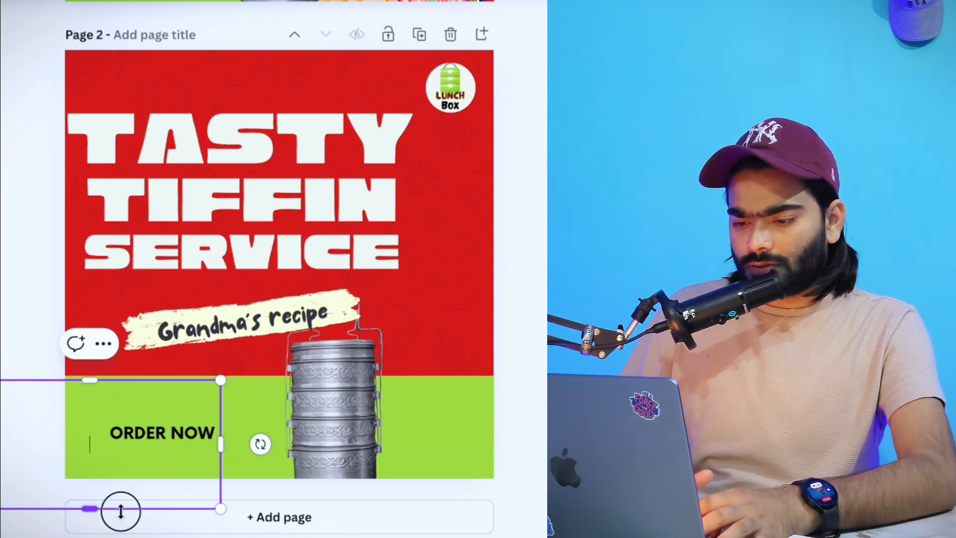
drag(121, 510, 121, 463)
drag(118, 382, 119, 413)
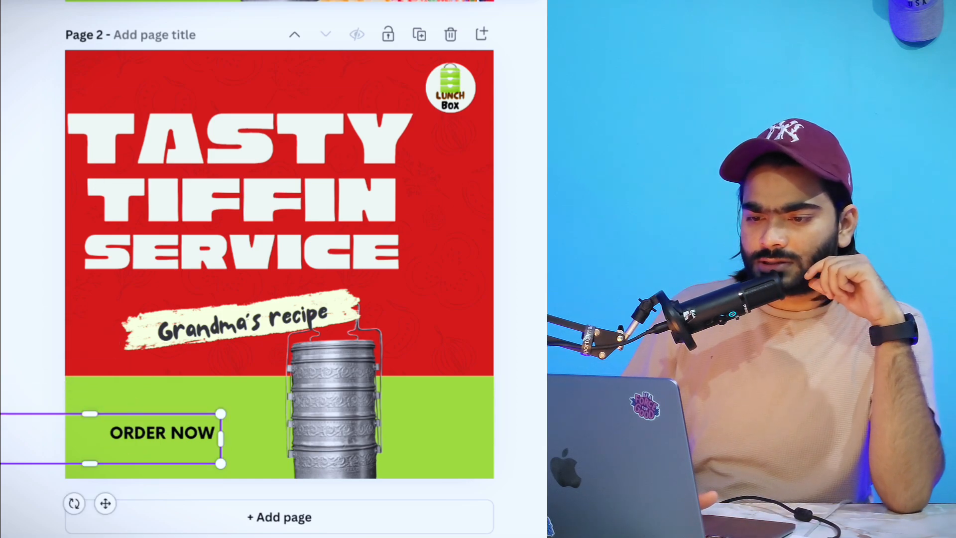
Step: Style the rectangle behind ORDER NOW as a red button with a rounded end and a white outline
click(1, 269)
click(99, 433)
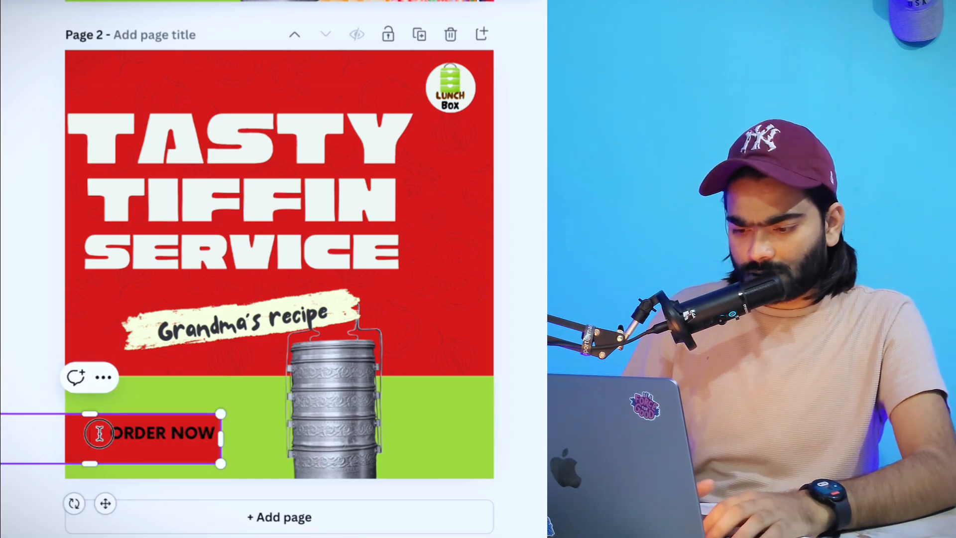
click(137, 399)
drag(98, 437, 103, 427)
key(super+z)
click(98, 432)
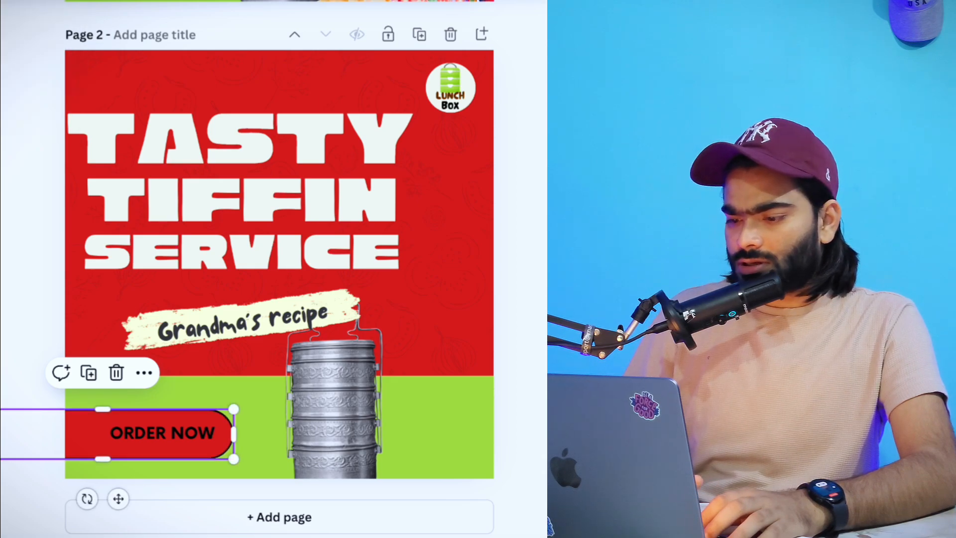
key(Escape)
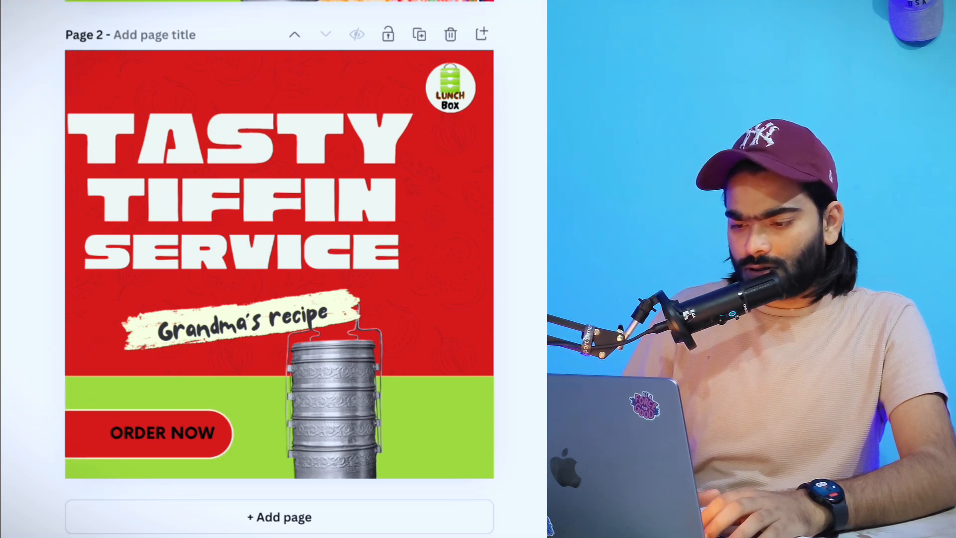
Step: Shift the ORDER NOW text left within the red button, enlarge it and recolour it off-white
double_click(144, 428)
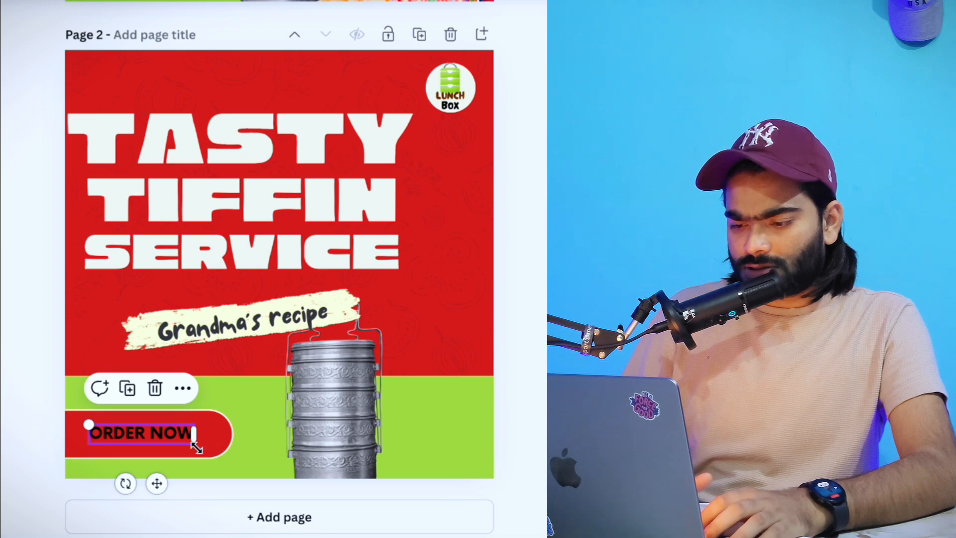
drag(196, 446, 209, 445)
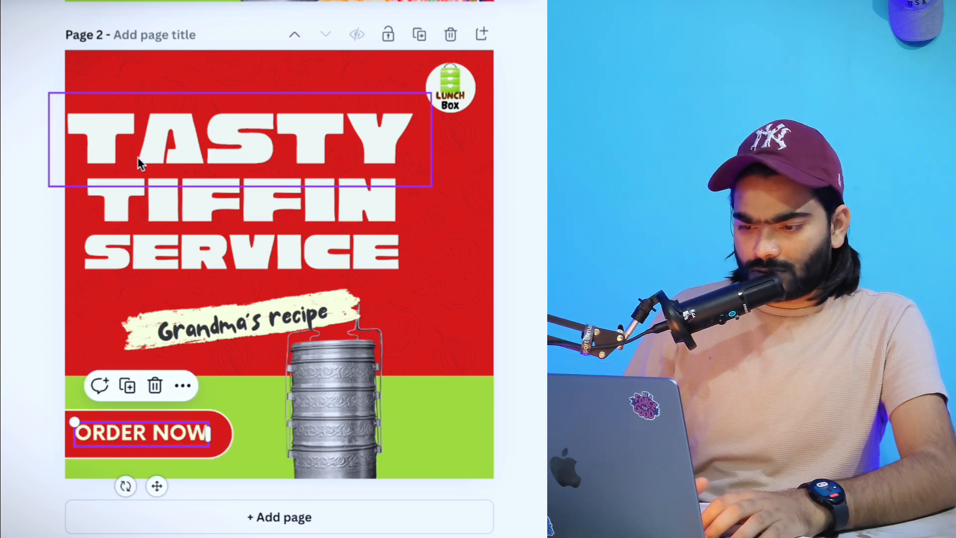
Step: Move the TASTY text to the right and line up the TIFFIN text box with its left edge
click(139, 141)
drag(139, 141, 174, 142)
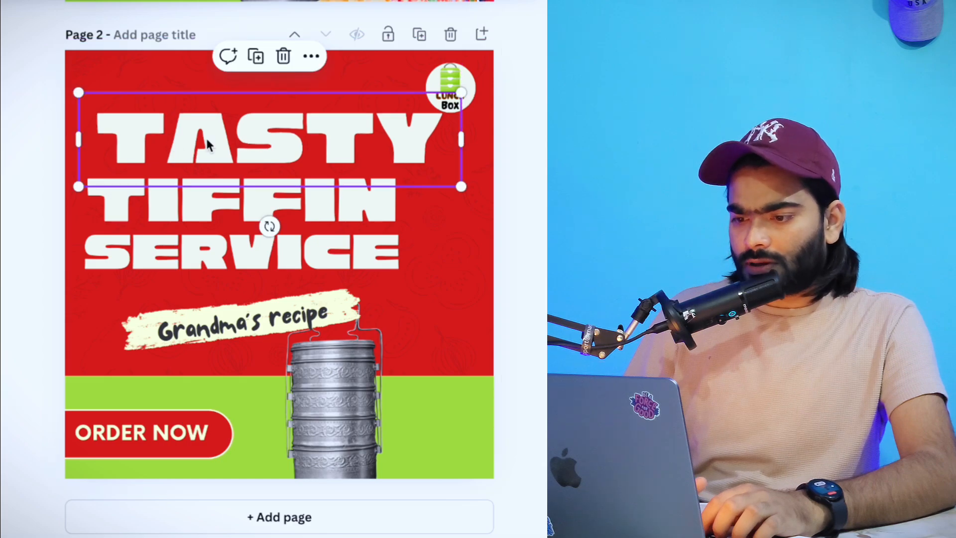
drag(169, 206, 176, 200)
Step: Left-align the text of the headline words TASTY and TIFFIN
click(357, 127)
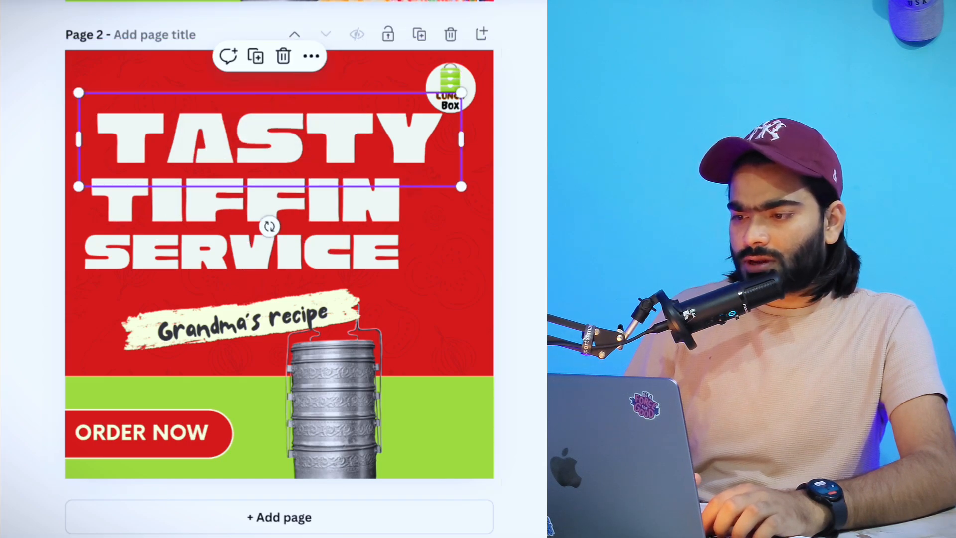
click(265, 16)
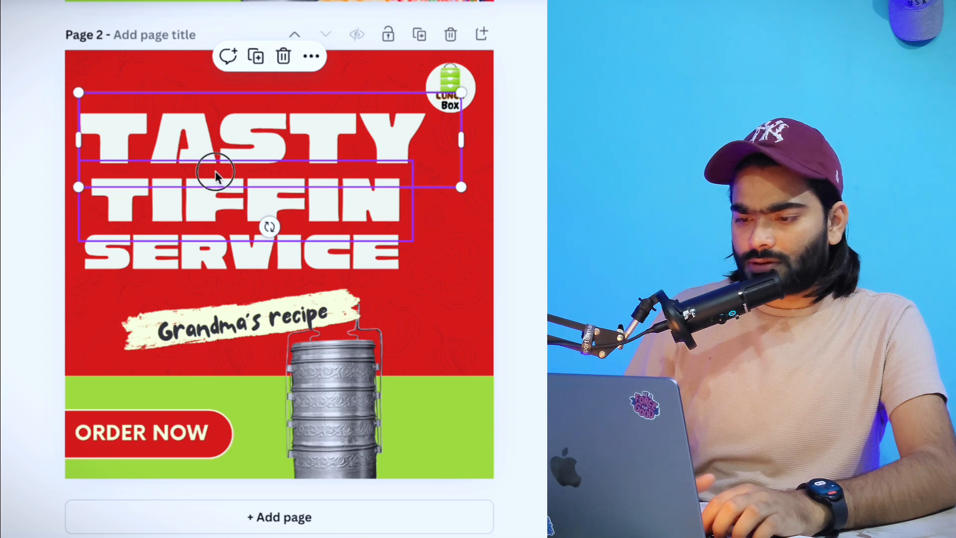
click(214, 171)
click(310, 1)
click(266, 15)
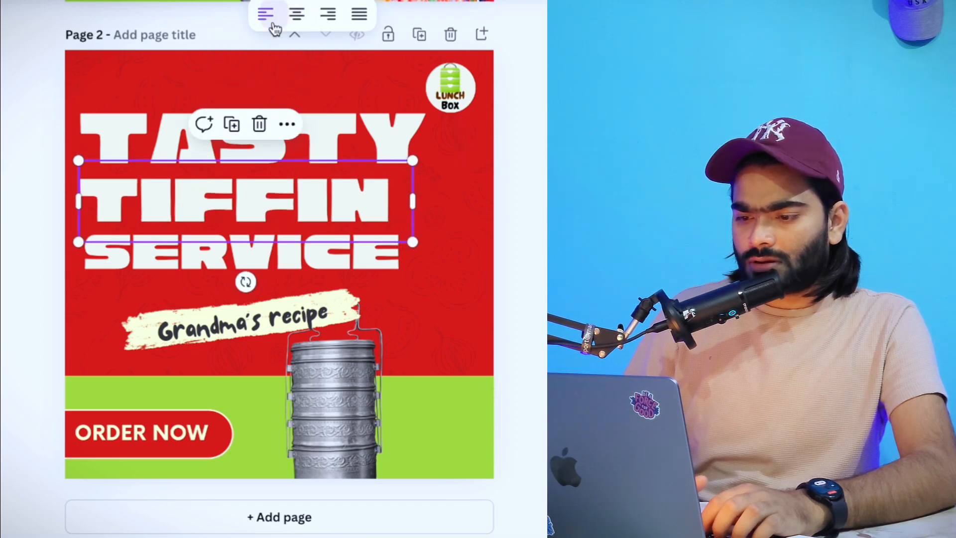
Step: Left-align SERVICE and shift both it and the ORDER NOW text to the left edge of the headline words above
click(195, 248)
click(310, 1)
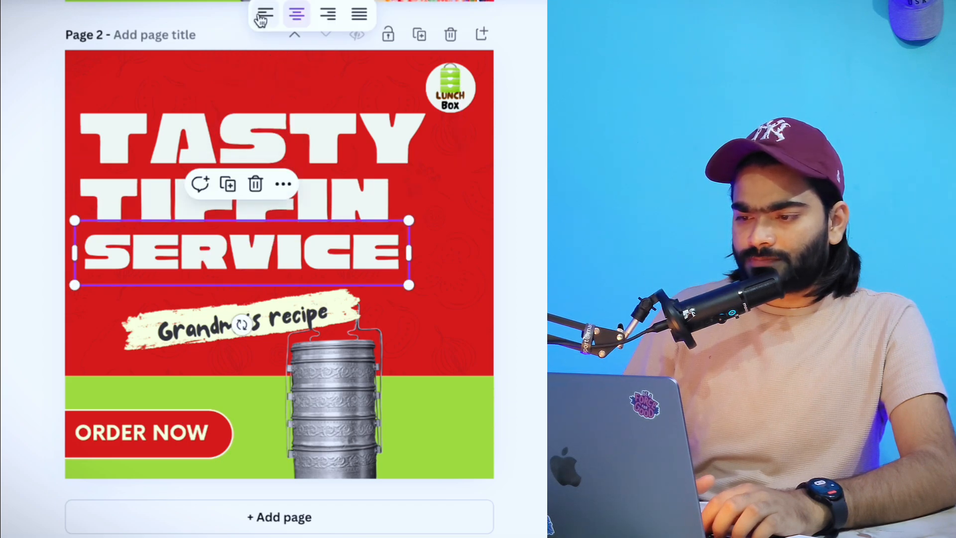
click(266, 15)
drag(178, 249, 181, 241)
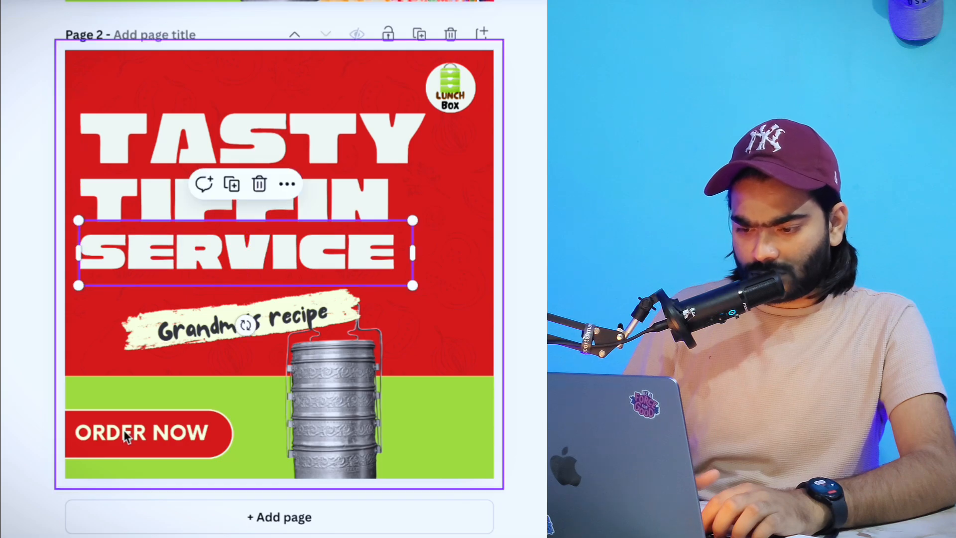
drag(128, 433, 132, 428)
click(513, 293)
Step: Place a cut-out photo of a smiling grandmother in the page's lower right corner, beside the tiffin carrier
scroll(513, 292, up, 5)
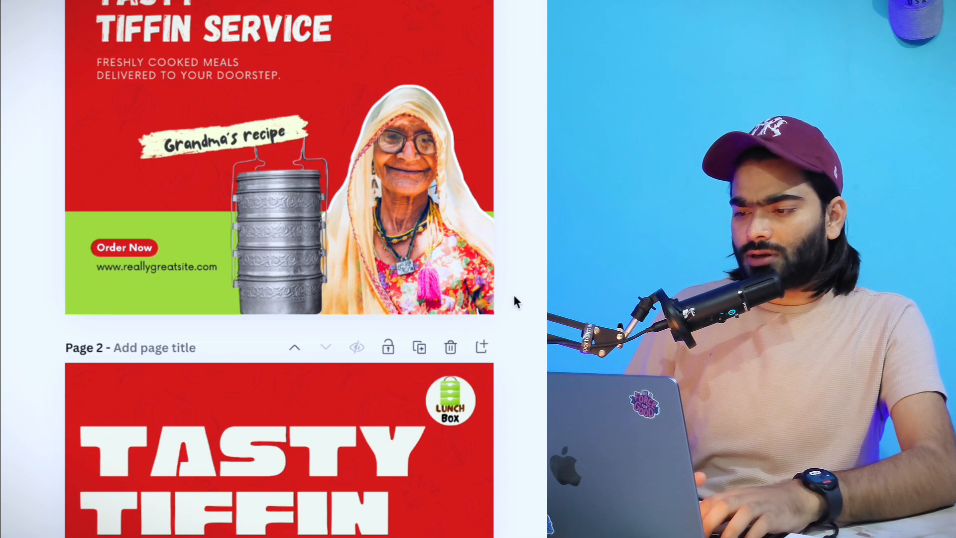
scroll(363, 225, down, 6)
click(367, 279)
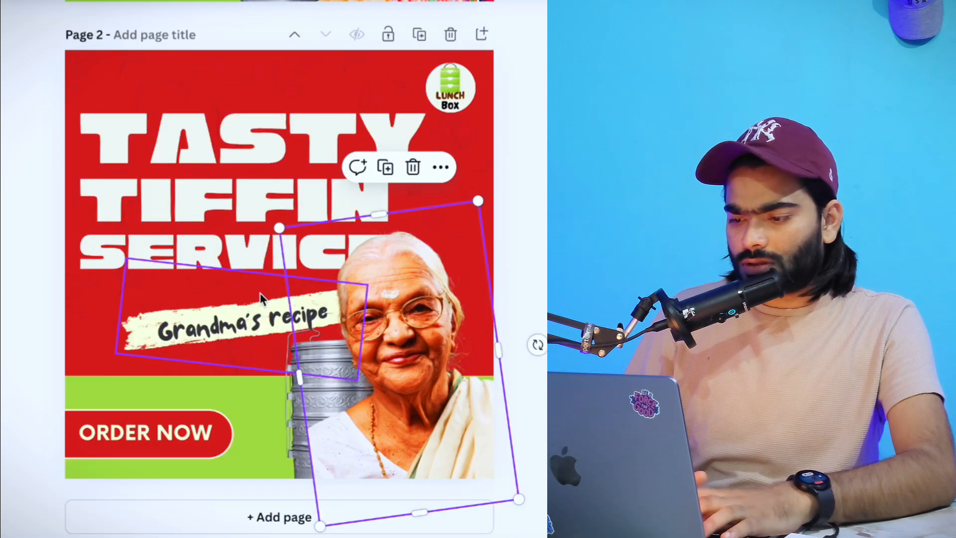
drag(478, 252, 512, 252)
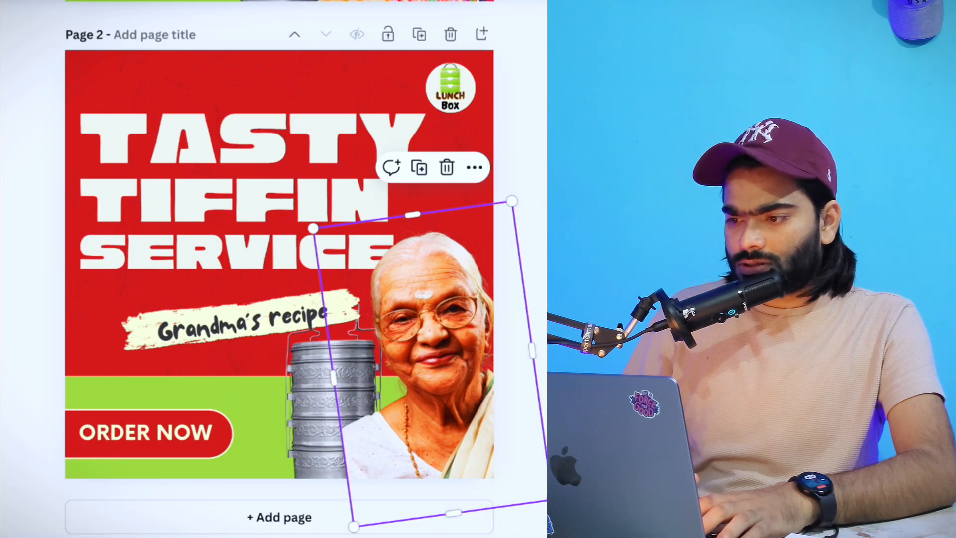